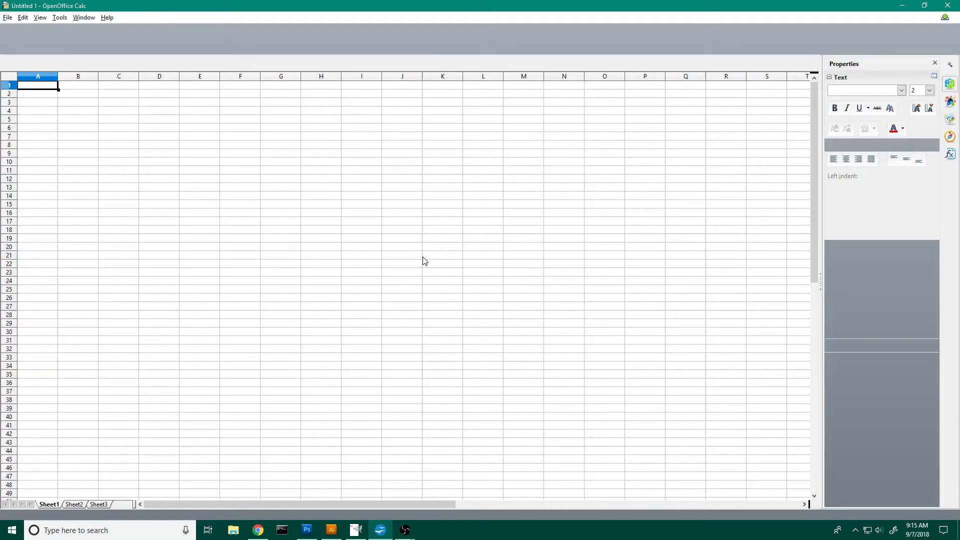
# Step: Enter the month title September in cell A1 of the empty sheet
pyautogui.hotkey('ctrl', 'w')
pyautogui.click(424, 261)
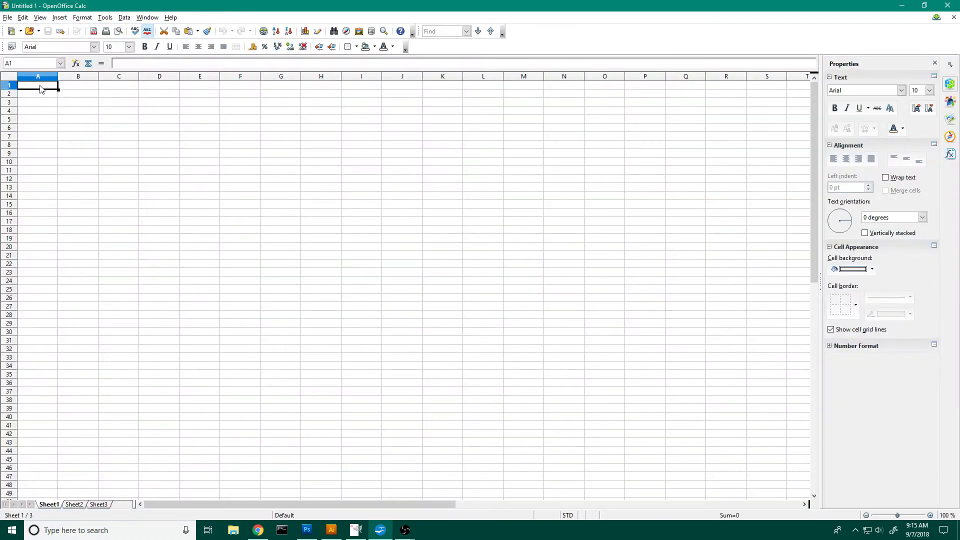
pyautogui.write('Sep')
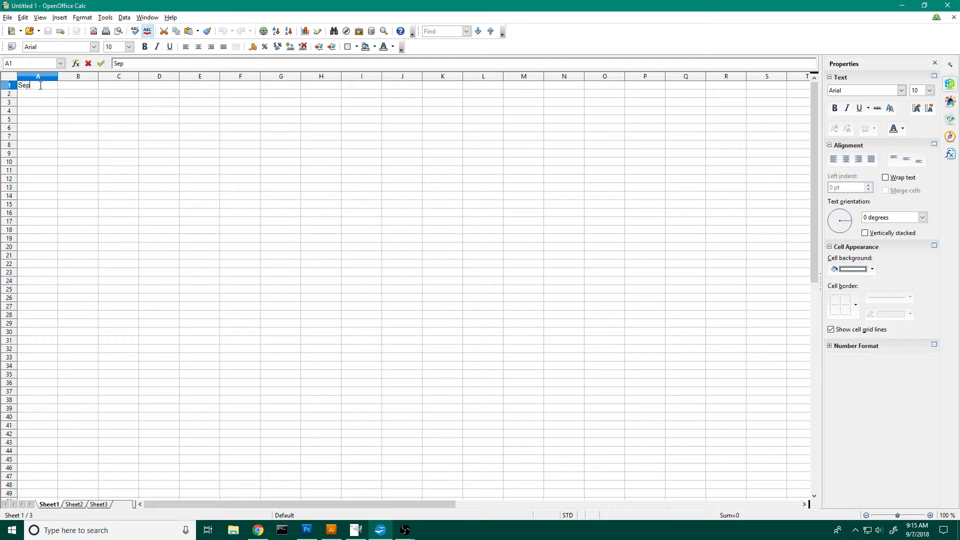
pyautogui.write('tember')
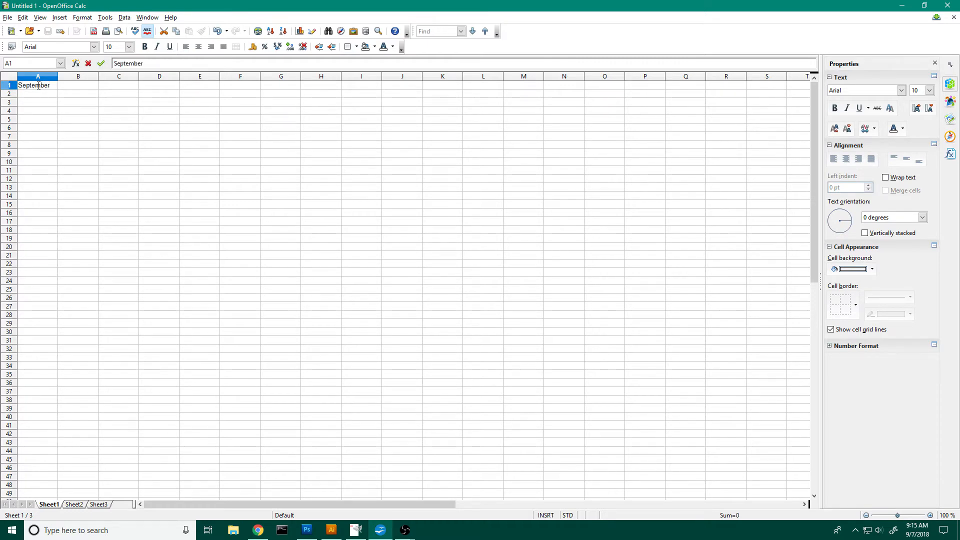
pyautogui.press('Return')
# Step: Enter the weekday names Sunday through Saturday across row 2, from A2 to G2
pyautogui.write('Sunday')
pyautogui.press('Tab')
pyautogui.write('Monday')
pyautogui.press('Tab')
pyautogui.write('Tuesday')
pyautogui.press('Tab')
pyautogui.write('Wednesday')
pyautogui.press('Tab')
pyautogui.write('Thu')
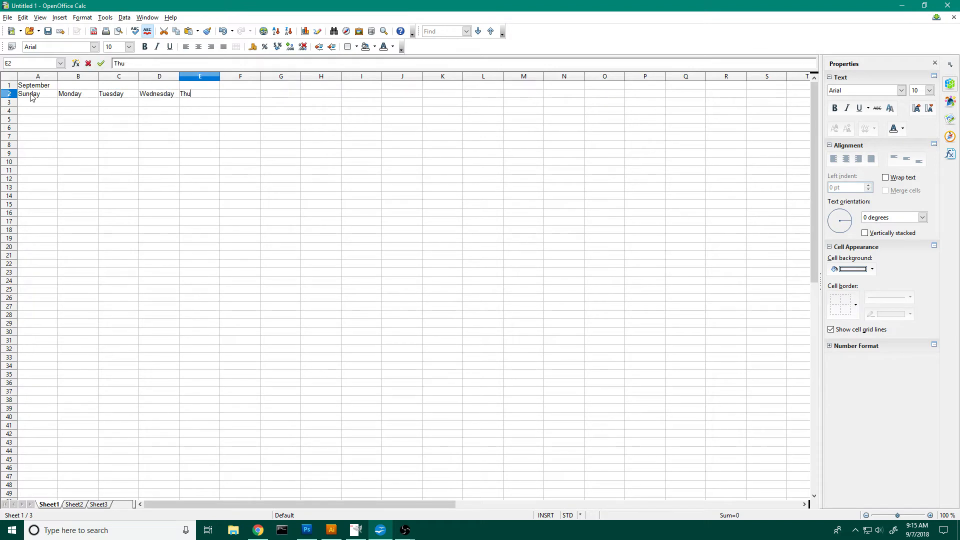
pyautogui.write('rsday')
pyautogui.press('Tab')
pyautogui.write('Friday')
pyautogui.press('Tab')
pyautogui.write('Saturday')
# Step: Enter date 1 under Saturday in row 3
pyautogui.click(10, 103)
pyautogui.click(270, 103)
pyautogui.write('1')
# Step: Fill in the dates week by week, from 2 under Sunday in row 4 to 27 under Thursday in row 7
pyautogui.click(44, 111)
pyautogui.write('2')
pyautogui.press('Tab')
pyautogui.write('34')
pyautogui.press('Tab')
pyautogui.write('5')
pyautogui.press('Tab')
pyautogui.write('6')
pyautogui.press('Tab')
pyautogui.write('7')
pyautogui.press('Tab')
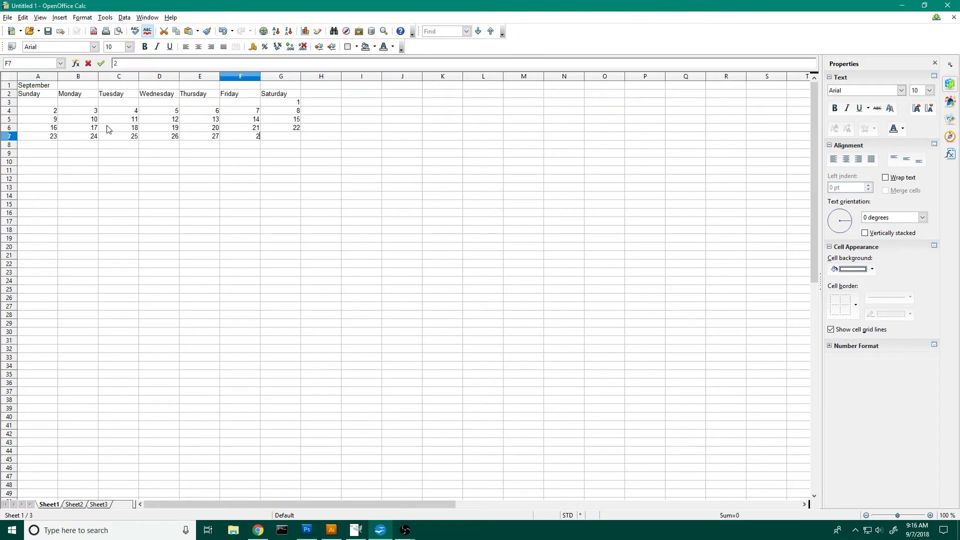
# Step: Complete the dates with 28 and 29 in row 7 and 30 under Sunday in row 8
pyautogui.write('8')
pyautogui.press('Tab')
pyautogui.write('29')
pyautogui.press('Return')
pyautogui.press('Left')
pyautogui.press('Left')
pyautogui.write('30')
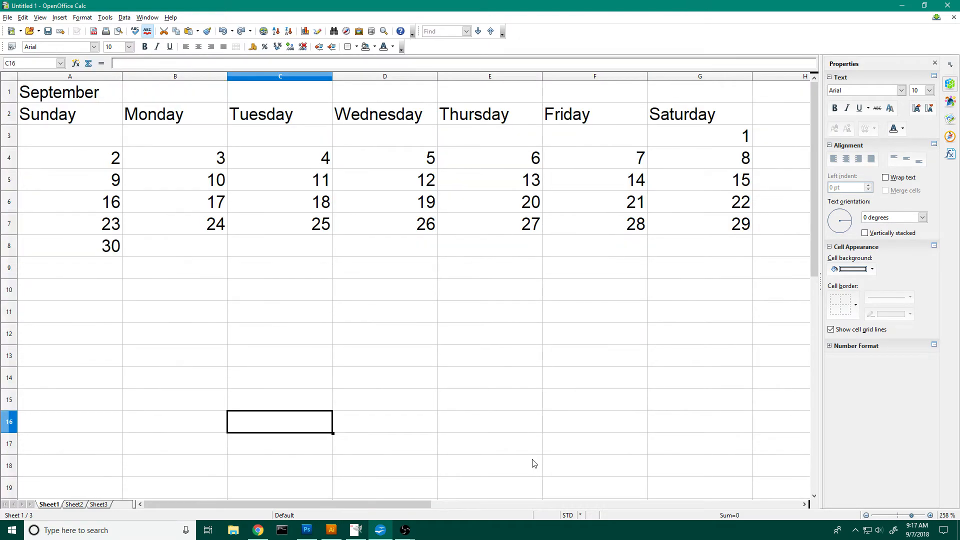
# Step: Merge cells A1:G1 and center the September title horizontally and vertically
pyautogui.moveTo(50, 95); pyautogui.dragTo(676, 104)
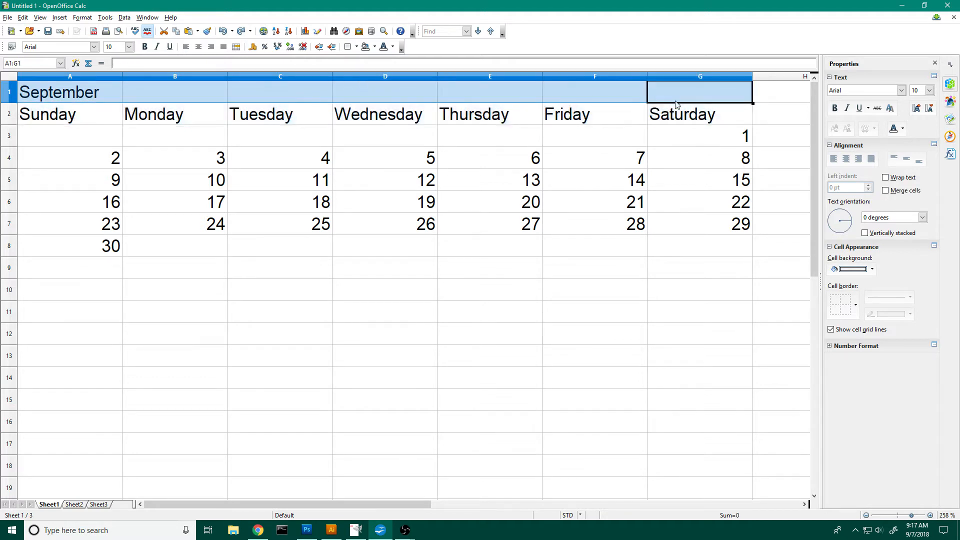
pyautogui.click(241, 50)
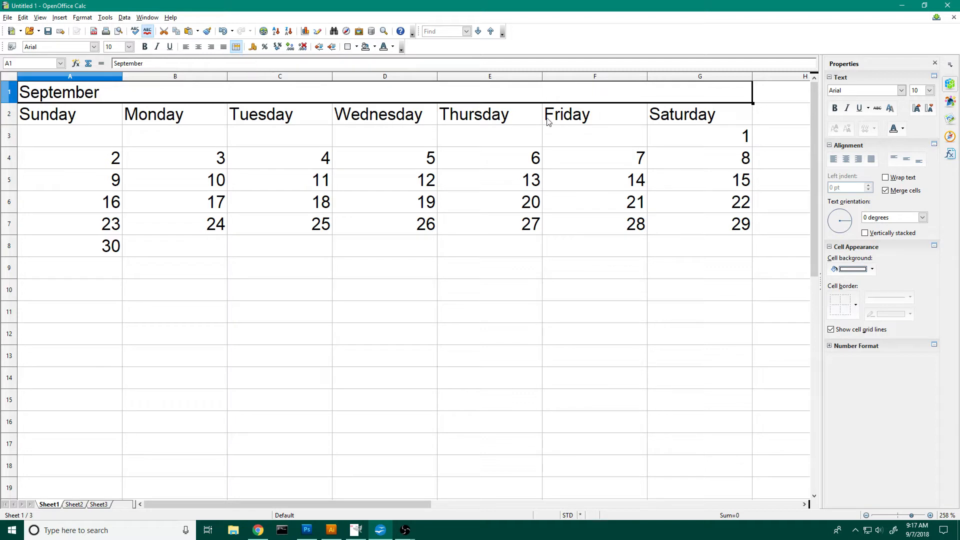
pyautogui.click(845, 161)
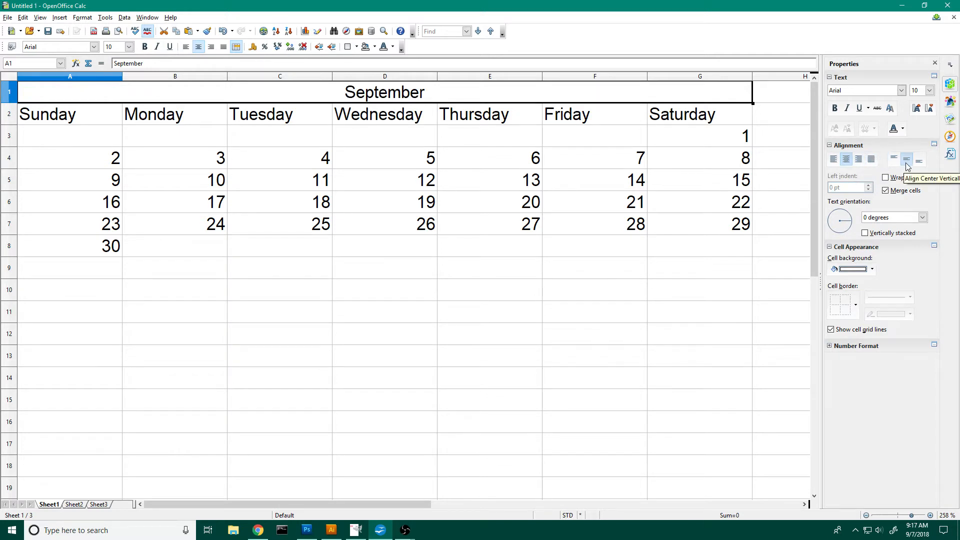
# Step: Center the weekday names in A2:G2 horizontally and vertically
pyautogui.moveTo(50, 118); pyautogui.dragTo(691, 120)
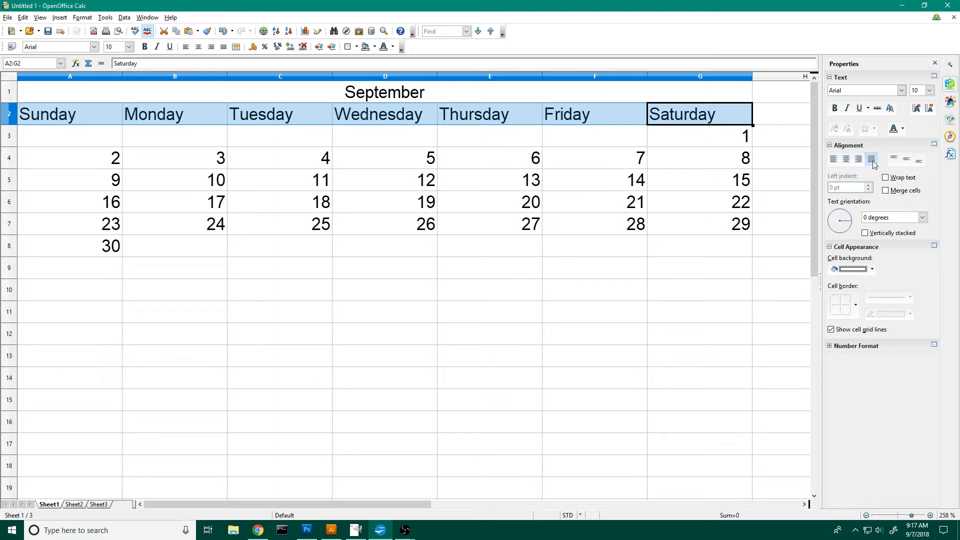
pyautogui.click(847, 159)
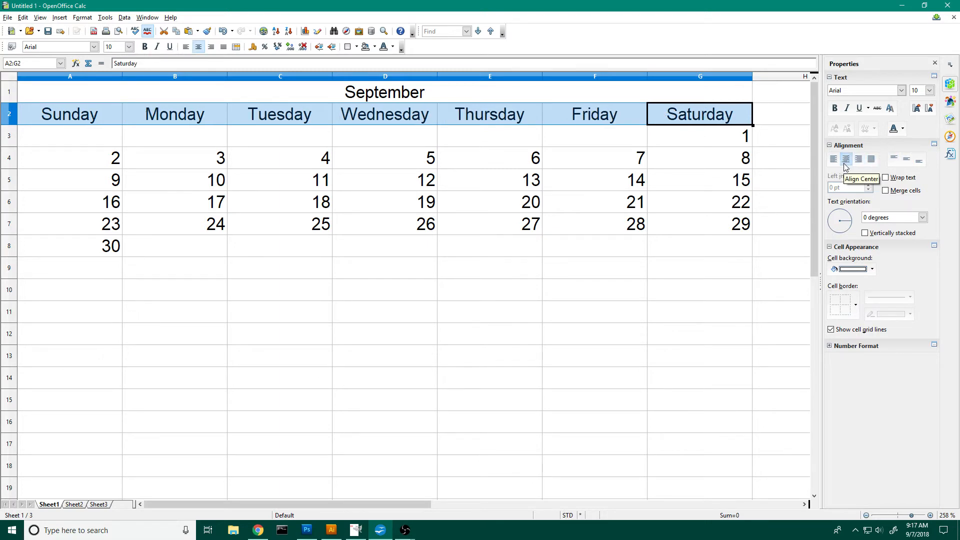
pyautogui.click(906, 159)
# Step: Align the date cells A3:G8 to the right and to the top
pyautogui.moveTo(91, 136); pyautogui.dragTo(686, 254)
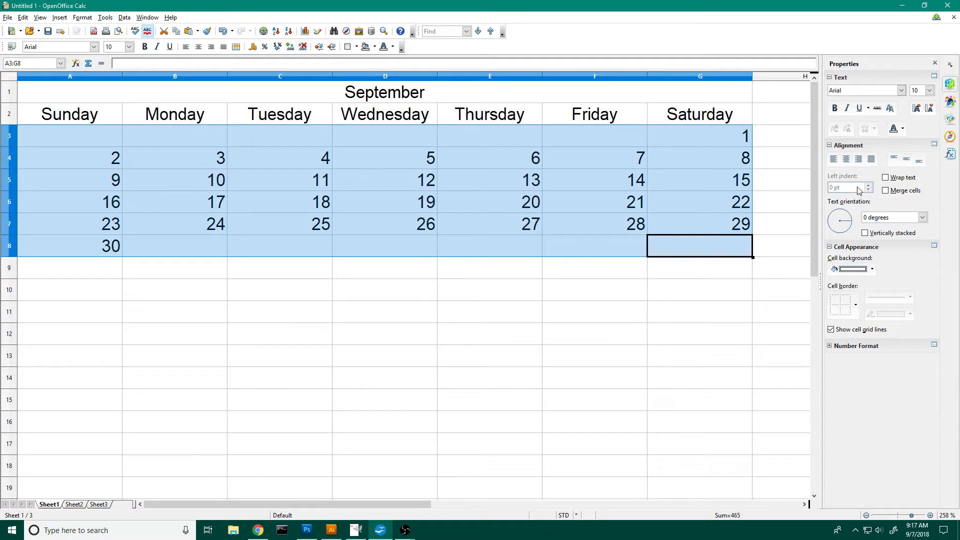
pyautogui.click(861, 163)
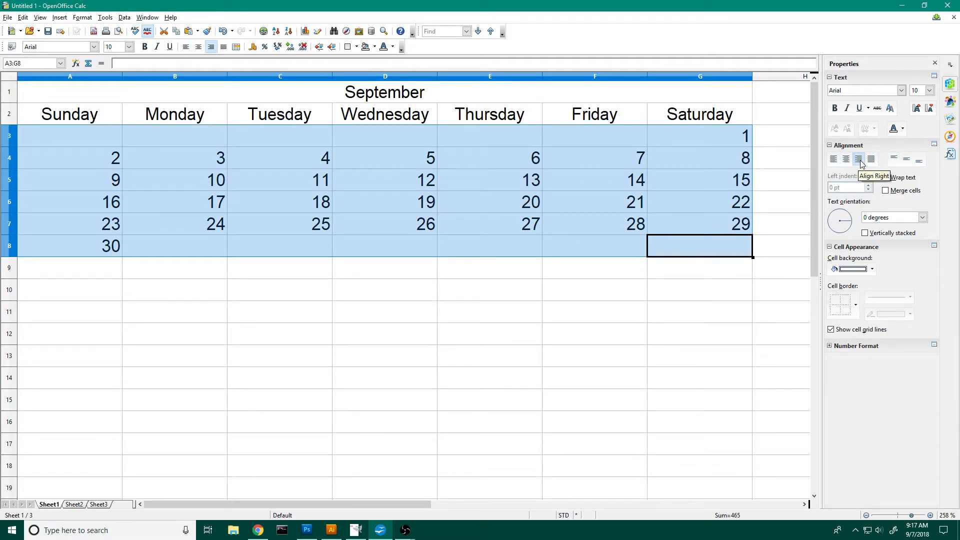
pyautogui.click(893, 161)
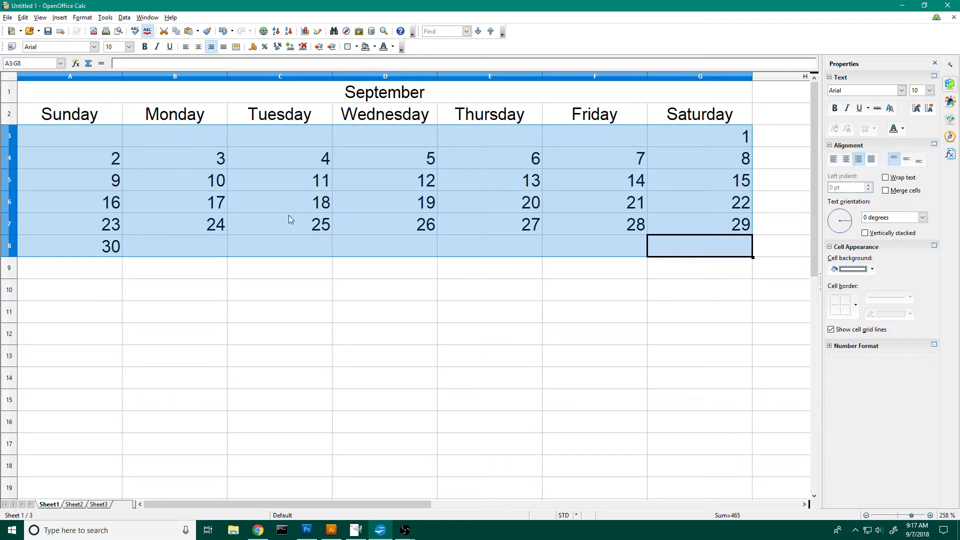
# Step: Increase the height of date rows 3 to 8 so each day gets a tall box
pyautogui.moveTo(913, 517); pyautogui.dragTo(901, 517)
pyautogui.click(456, 352)
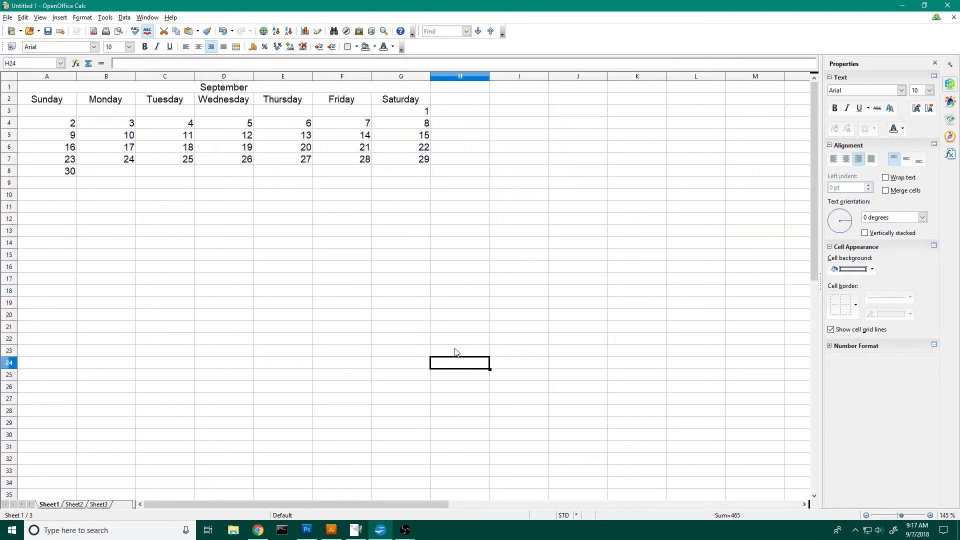
pyautogui.click(30, 115)
pyautogui.moveTo(30, 118); pyautogui.dragTo(405, 178)
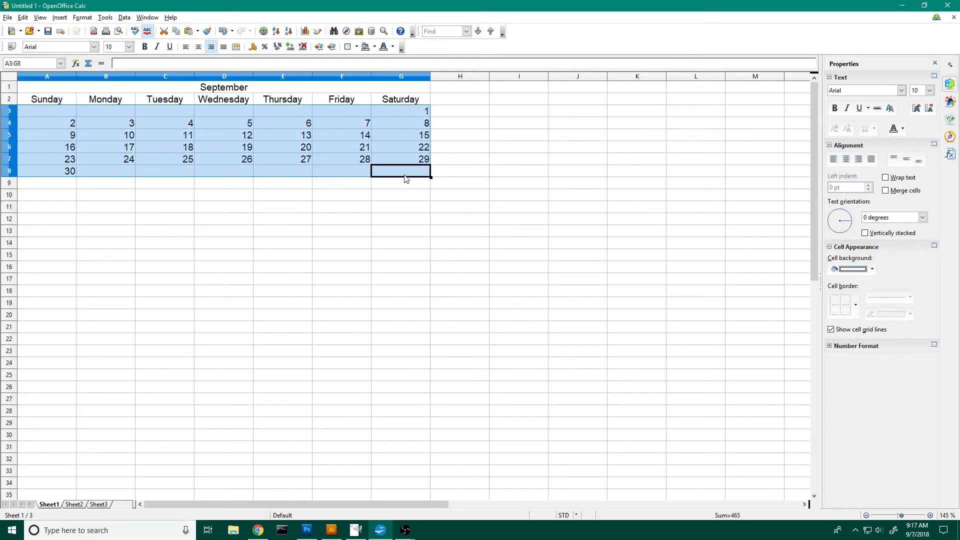
pyautogui.rightClick(12, 114)
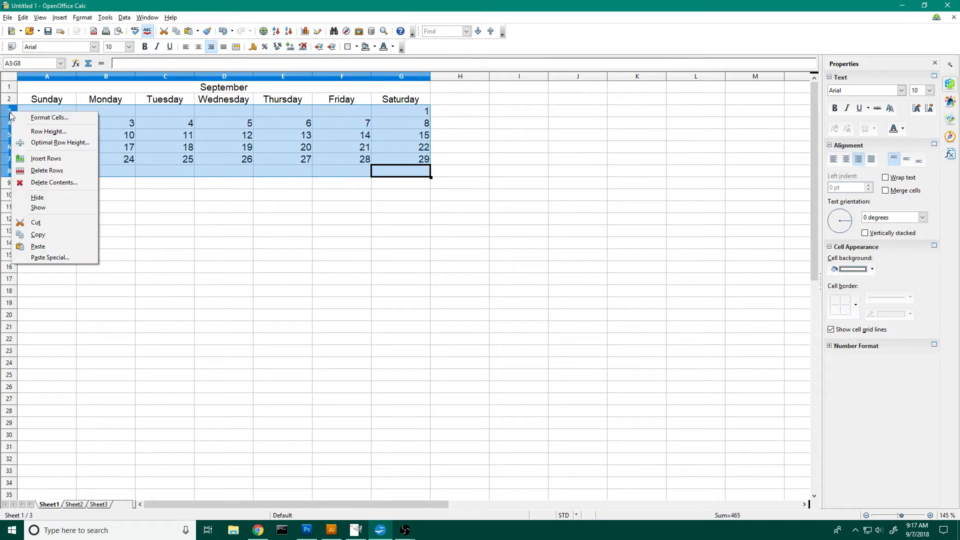
pyautogui.click(49, 132)
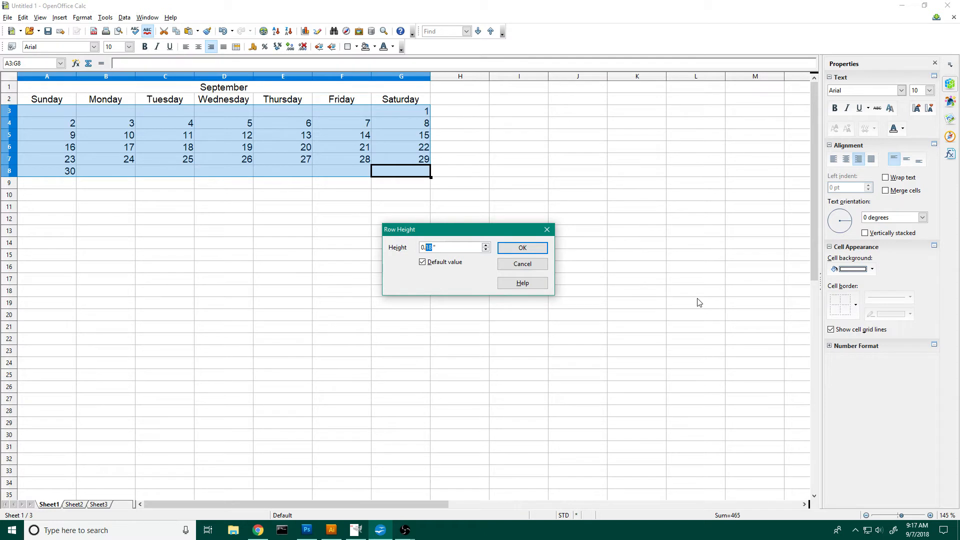
pyautogui.press('Return')
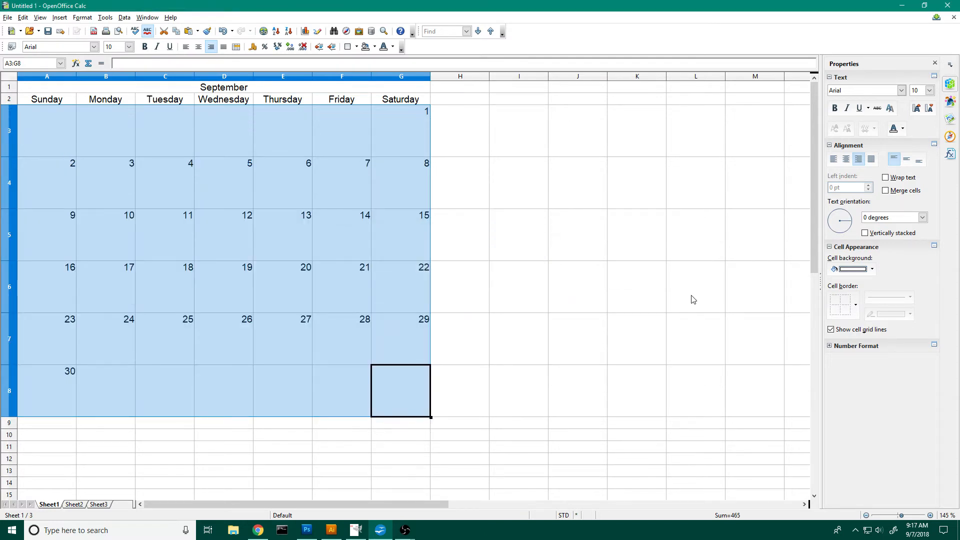
pyautogui.click(519, 226)
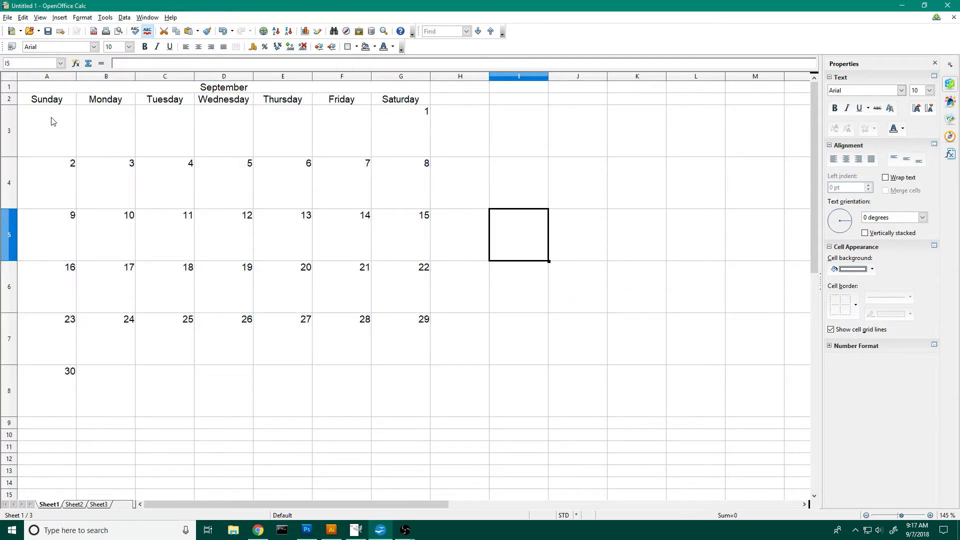
# Step: Reduce the width of columns A through G so the day boxes become roughly square
pyautogui.moveTo(49, 77); pyautogui.dragTo(385, 80)
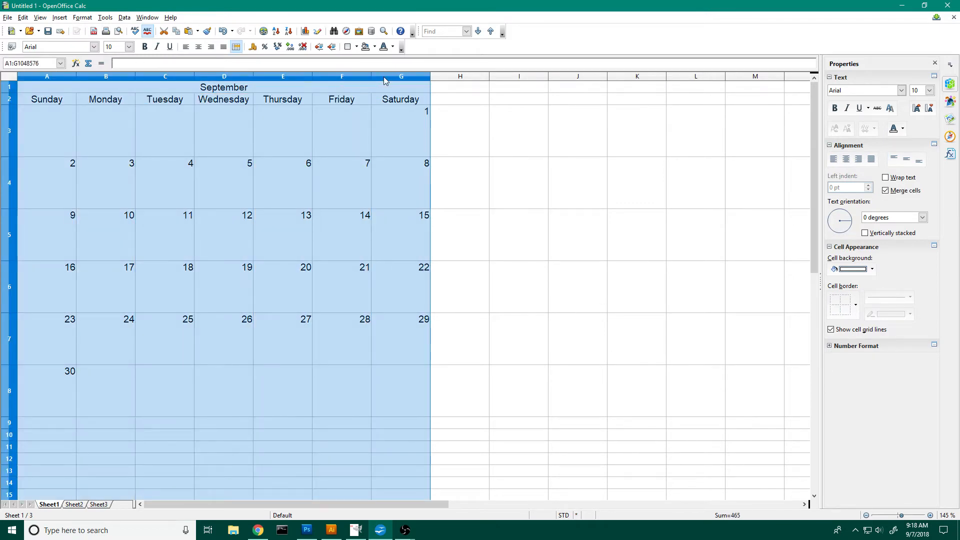
pyautogui.rightClick(404, 78)
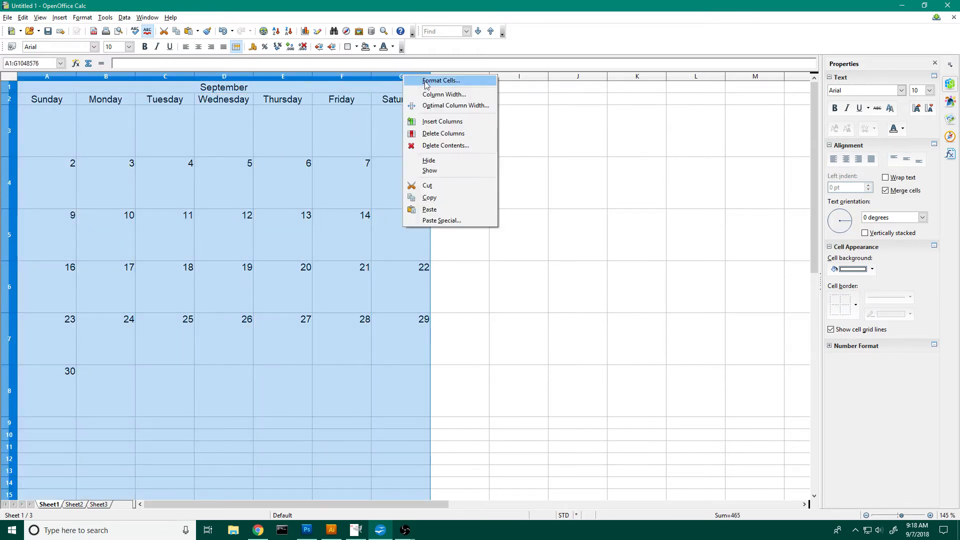
pyautogui.click(430, 94)
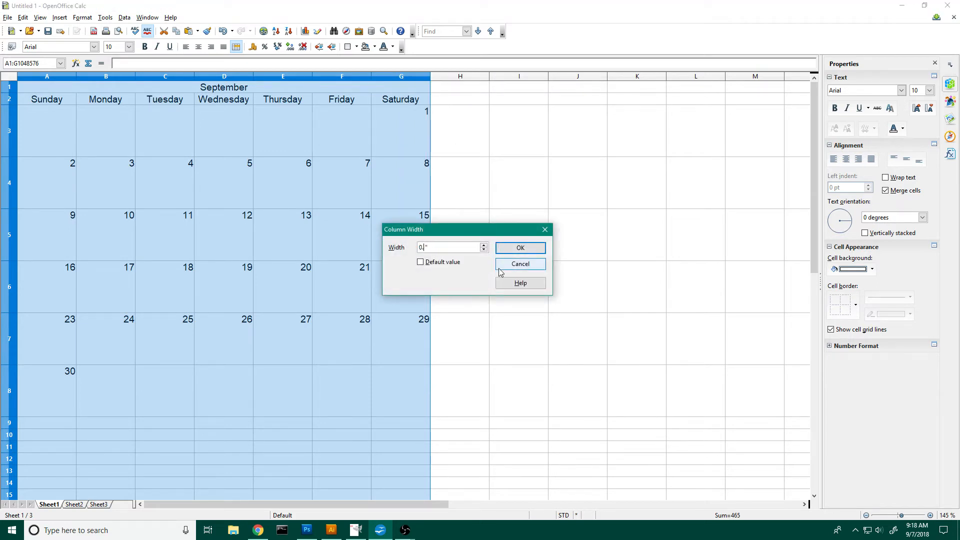
pyautogui.press('Return')
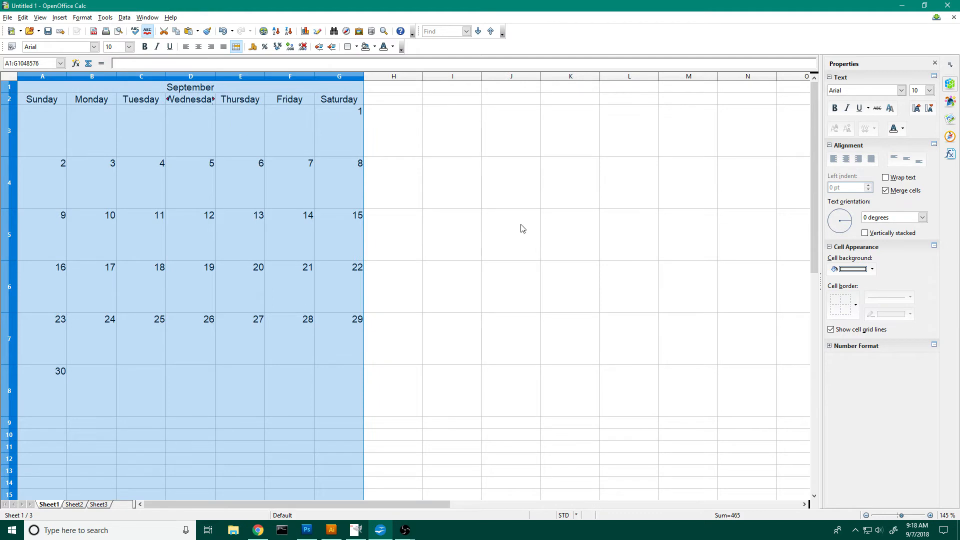
pyautogui.click(222, 111)
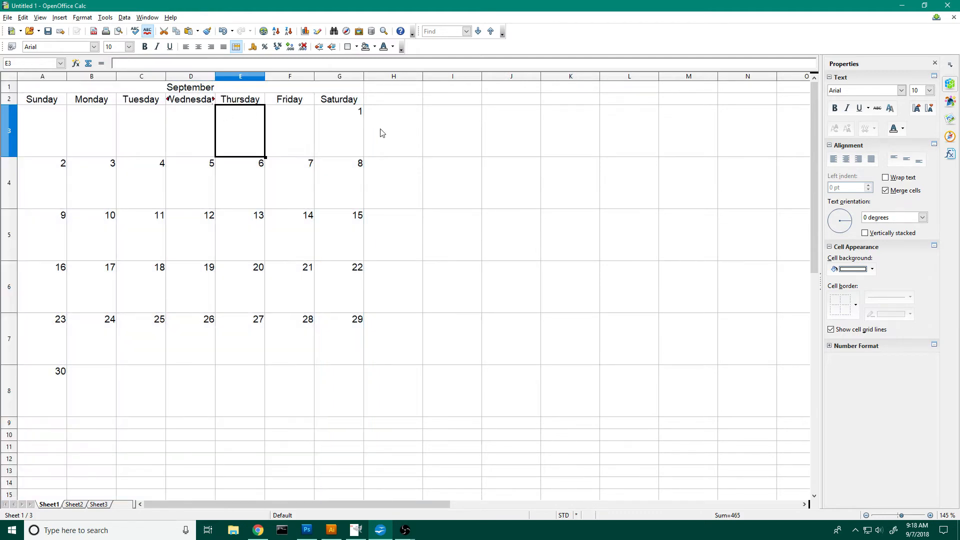
pyautogui.click(433, 136)
# Step: Slightly increase the height of the weekday header row 2
pyautogui.click(9, 99)
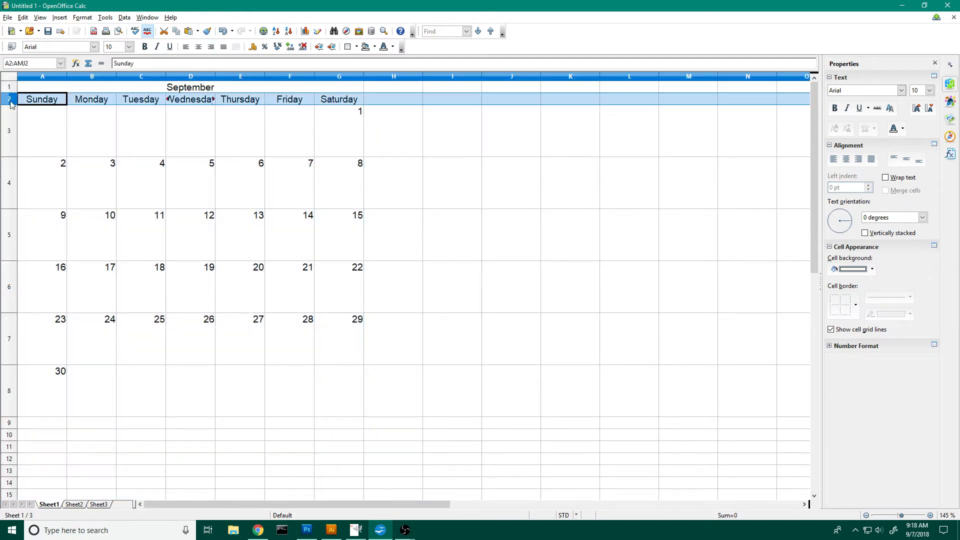
pyautogui.rightClick(13, 102)
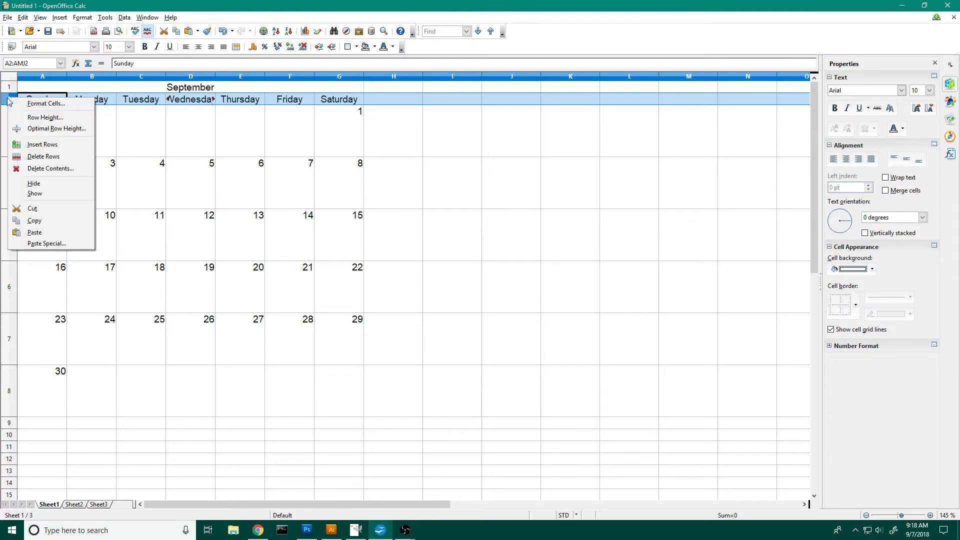
pyautogui.click(29, 118)
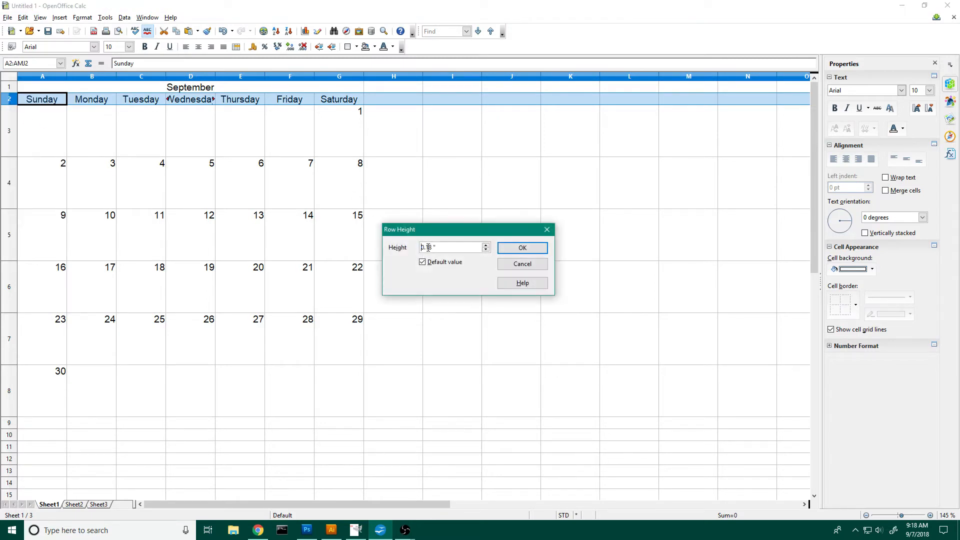
pyautogui.click(502, 265)
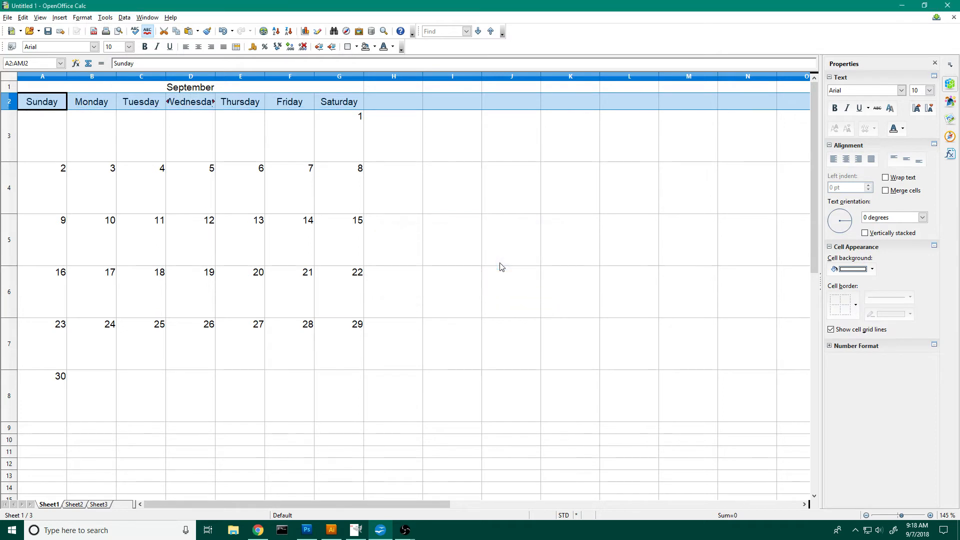
# Step: Set the height of title row 1 to 0.75 inches
pyautogui.click(14, 89)
pyautogui.rightClick(15, 90)
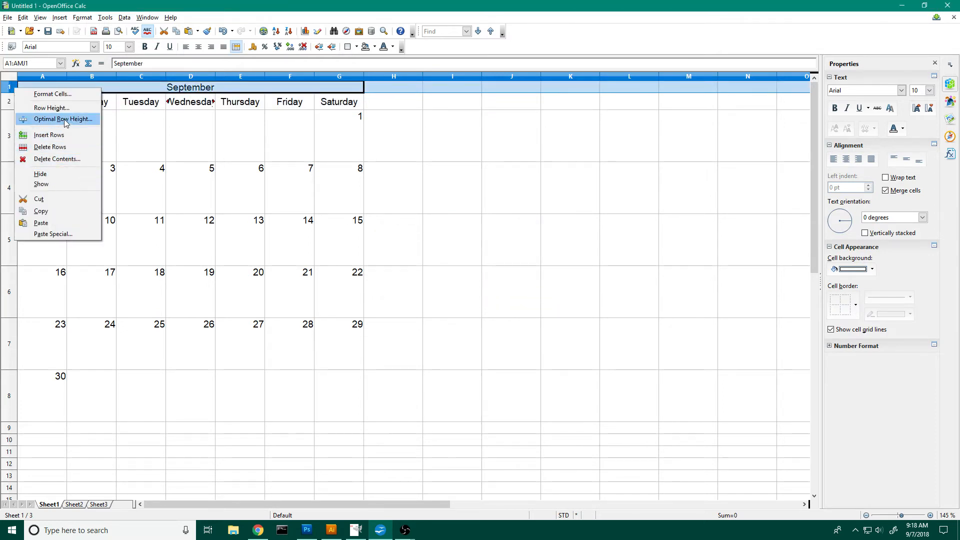
pyautogui.click(51, 108)
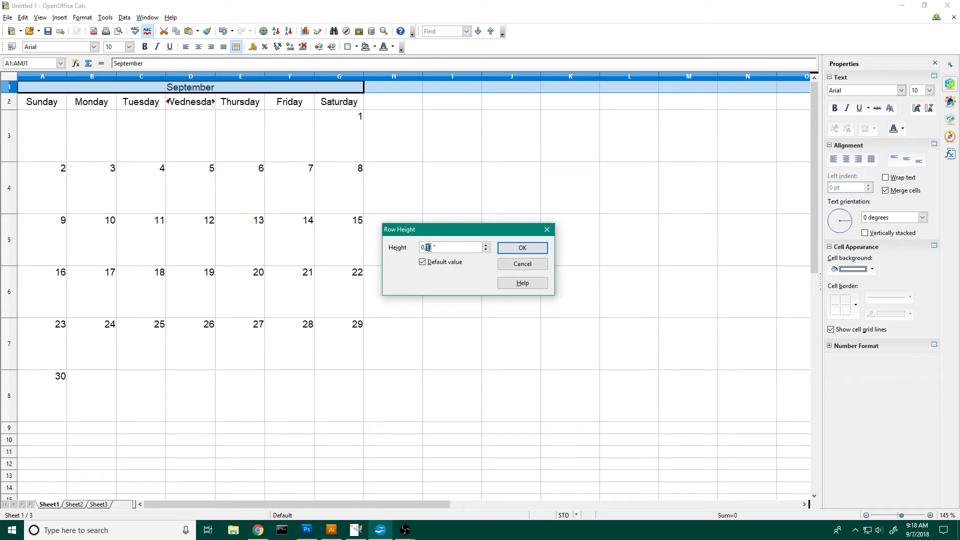
pyautogui.write('0.75')
pyautogui.press('Return')
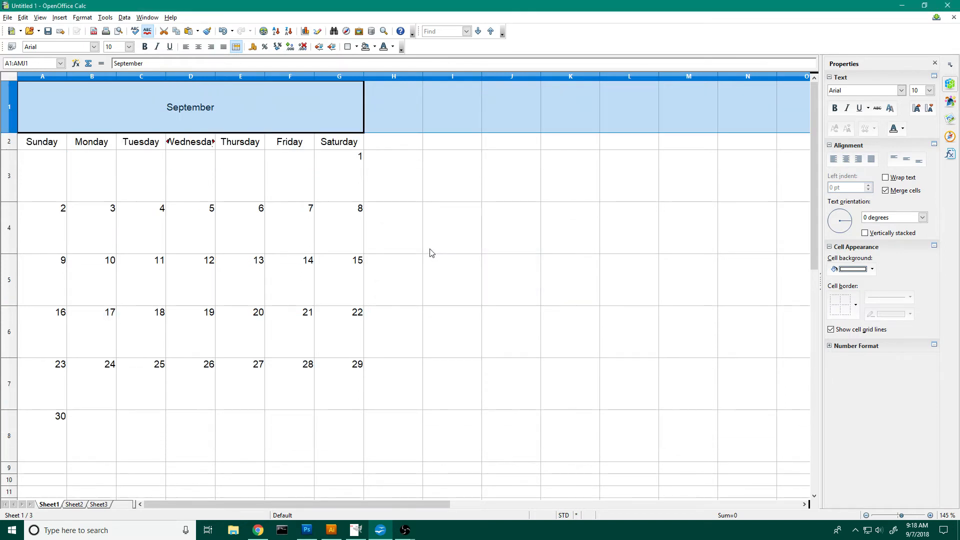
pyautogui.click(428, 200)
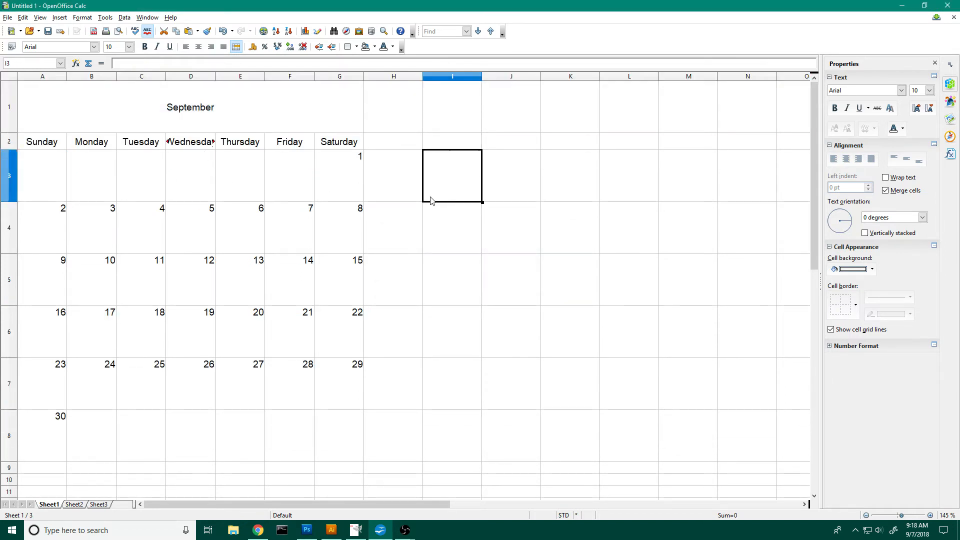
# Step: Set the font size of the weekday headers in row 2 and the date cells A3:G8 to 8
pyautogui.click(5, 145)
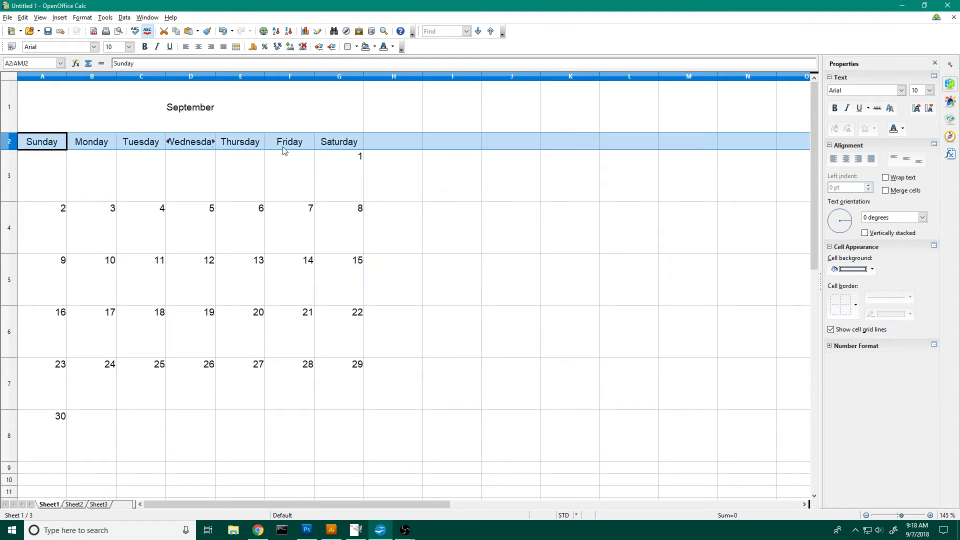
pyautogui.moveTo(325, 143); pyautogui.dragTo(43, 143)
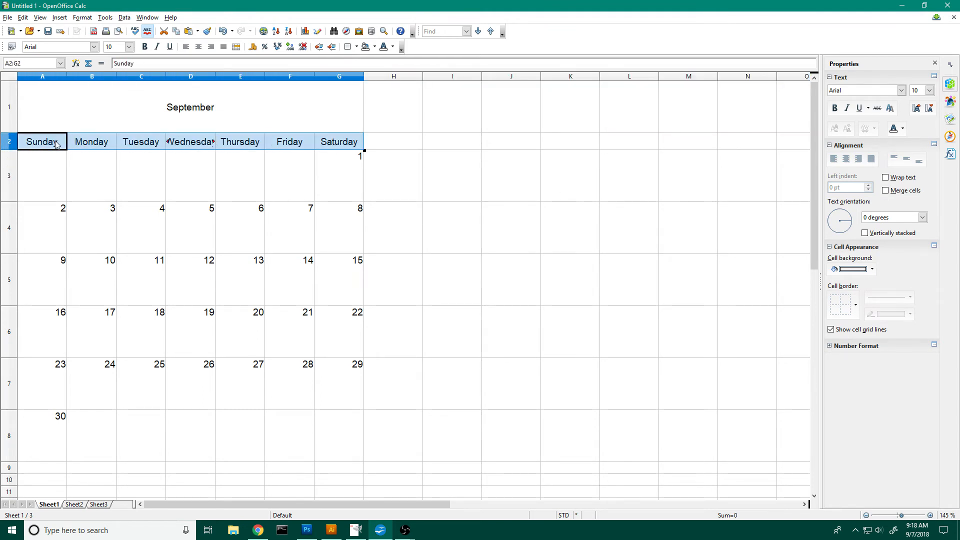
pyautogui.click(129, 46)
pyautogui.click(111, 75)
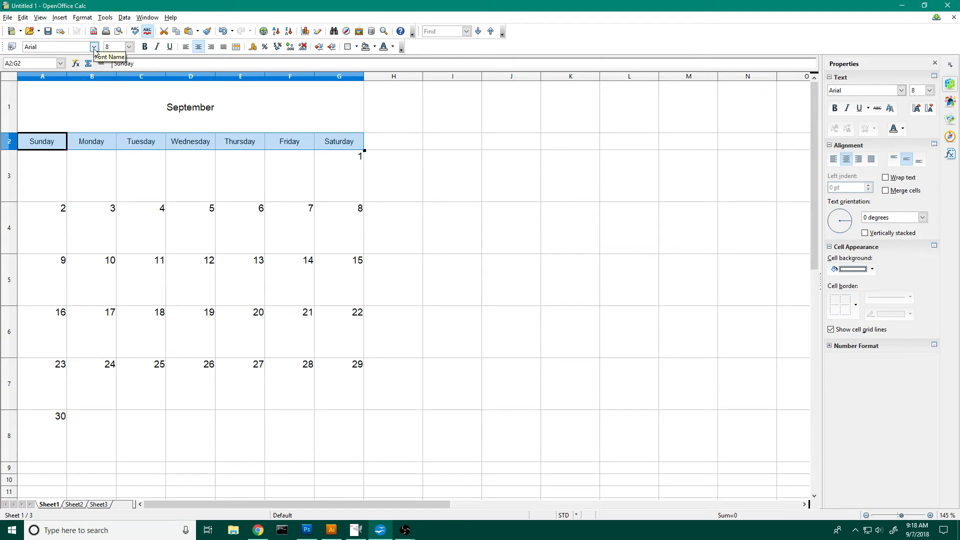
pyautogui.moveTo(44, 174); pyautogui.dragTo(343, 424)
pyautogui.click(129, 47)
pyautogui.click(115, 73)
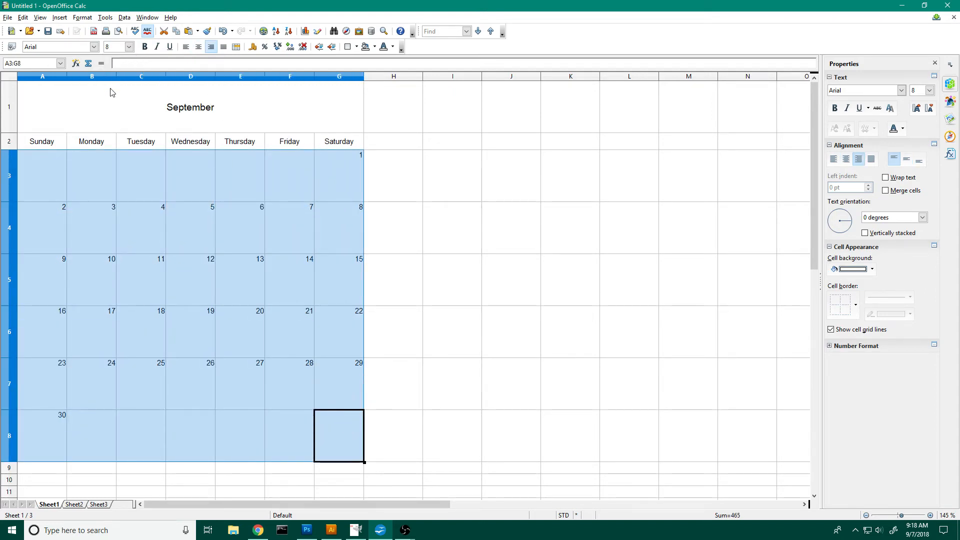
# Step: Set the font size of the September title in row 1 to 16
pyautogui.click(167, 105)
pyautogui.click(129, 46)
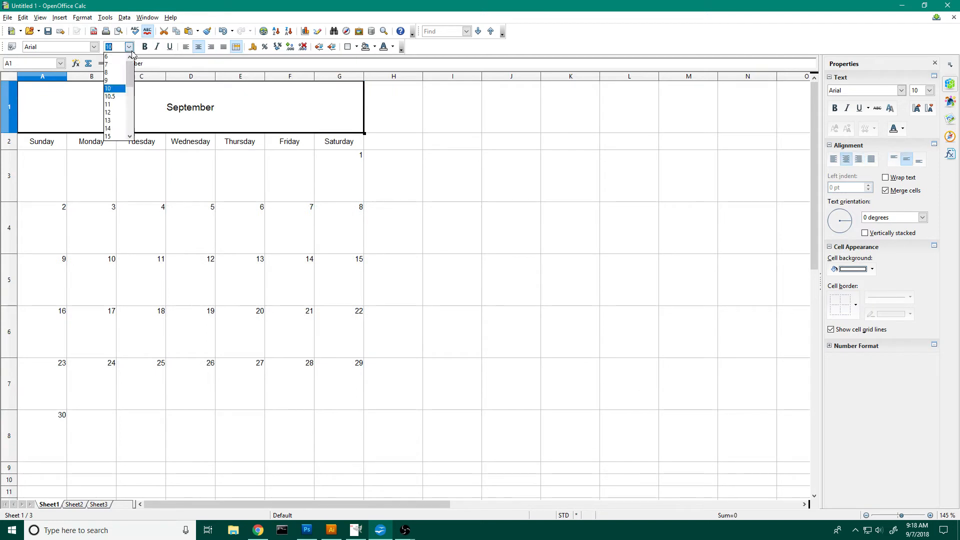
pyautogui.click(114, 137)
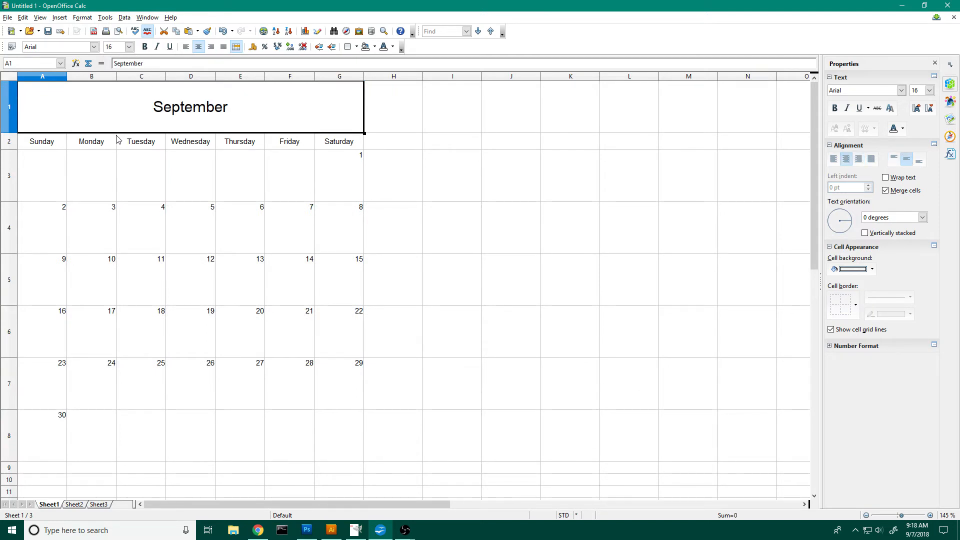
pyautogui.click(242, 250)
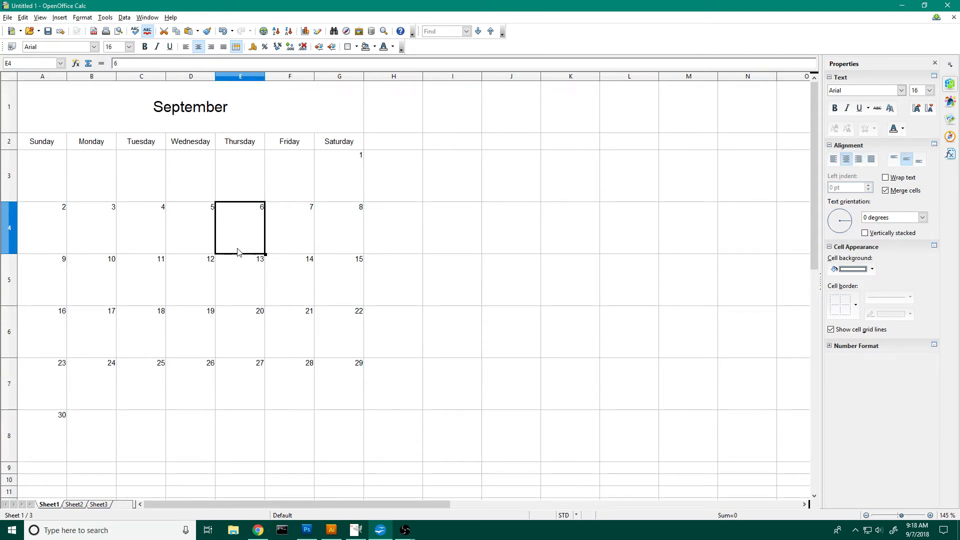
# Step: Change the font of the whole calendar, cells A1:G8, to Calibri
pyautogui.moveTo(55, 116); pyautogui.dragTo(329, 437)
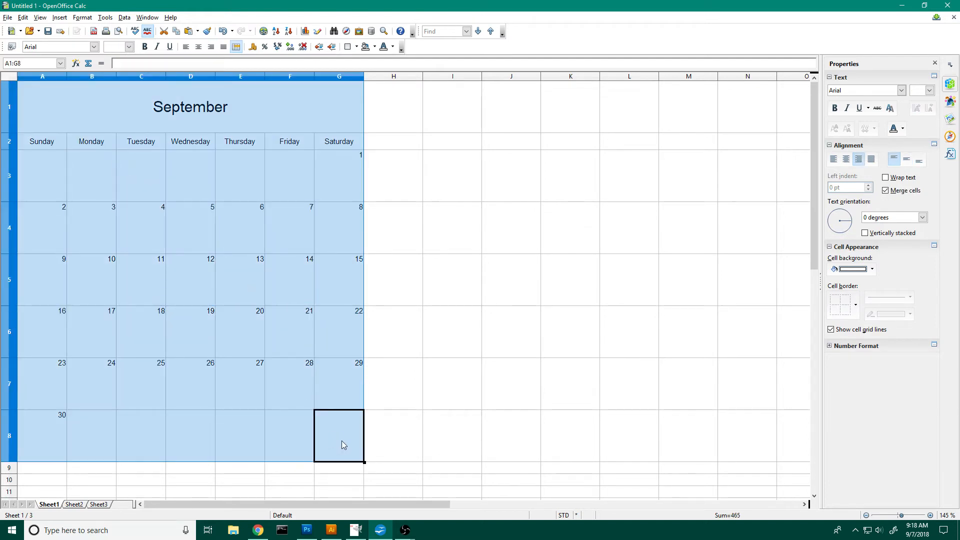
pyautogui.click(94, 47)
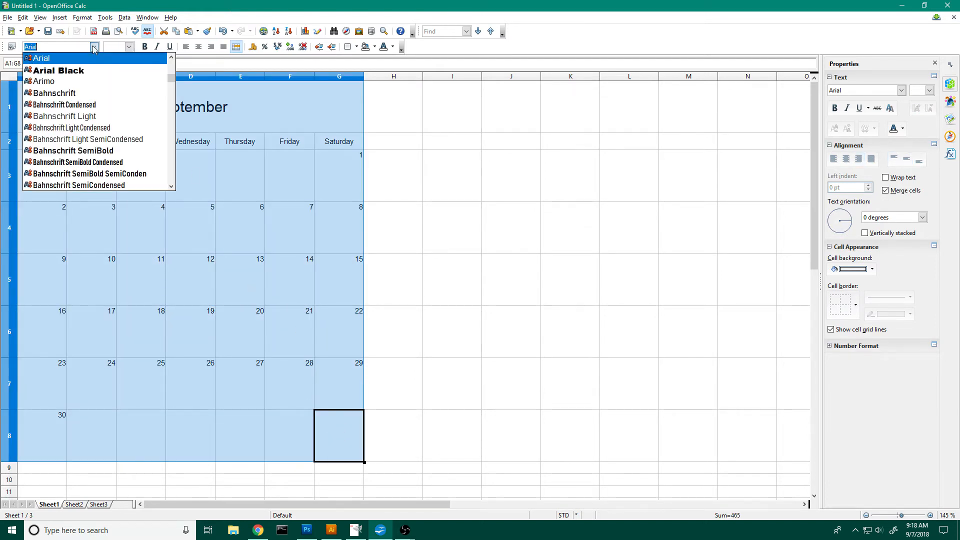
pyautogui.click(505, 223)
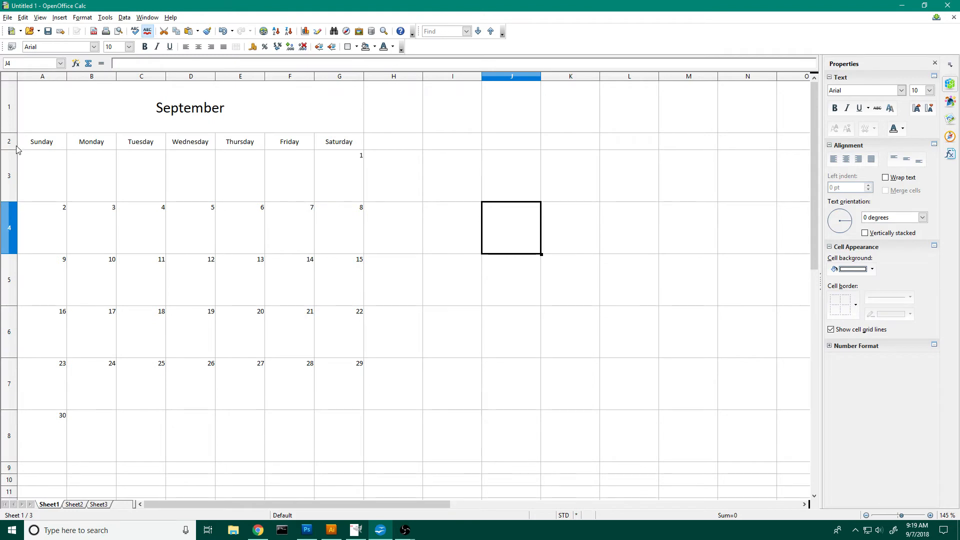
# Step: Change the font color of the weekday headers in row 2 to gray
pyautogui.moveTo(22, 144); pyautogui.dragTo(349, 153)
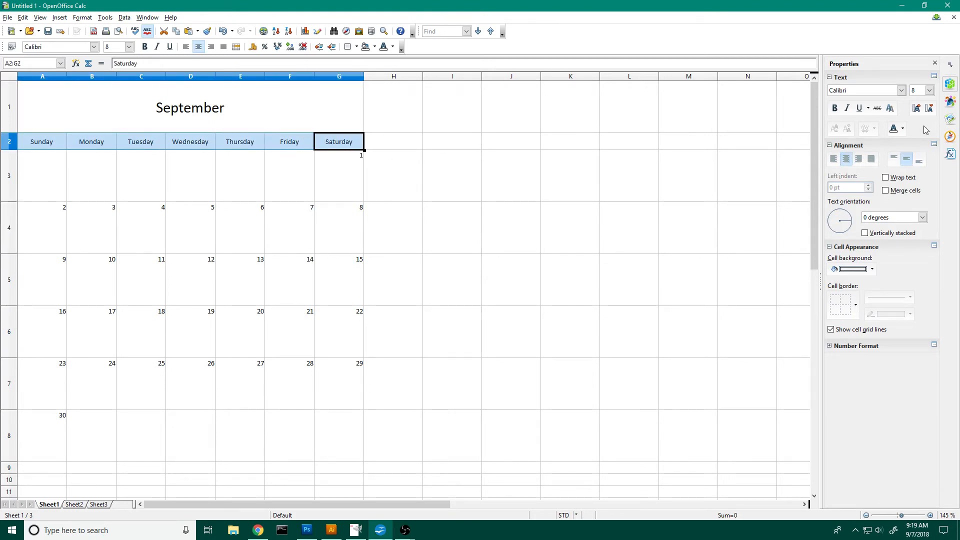
pyautogui.click(903, 129)
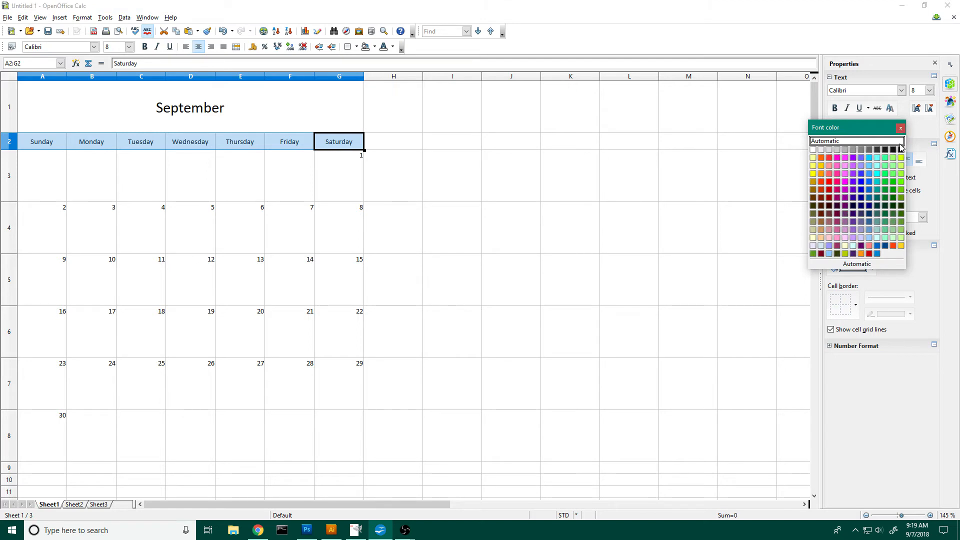
pyautogui.click(854, 151)
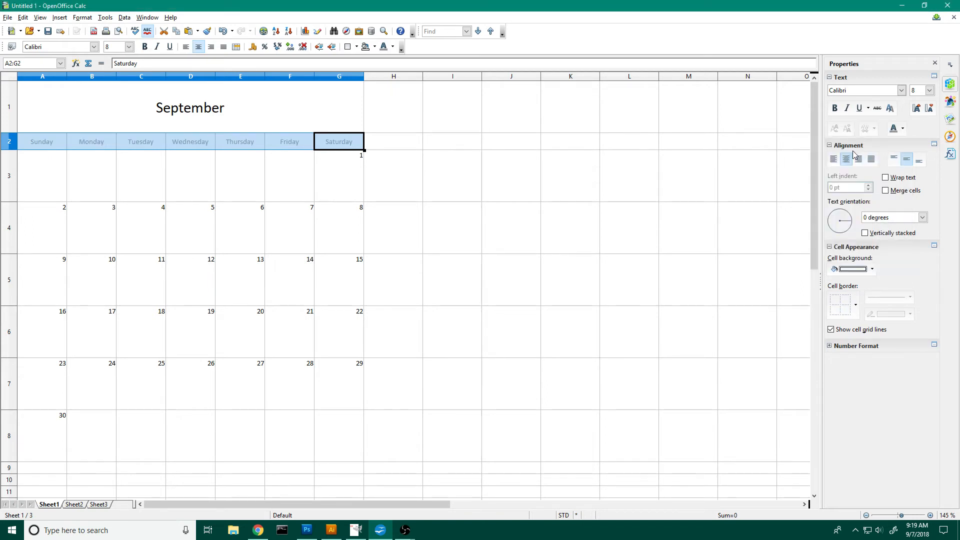
pyautogui.click(330, 201)
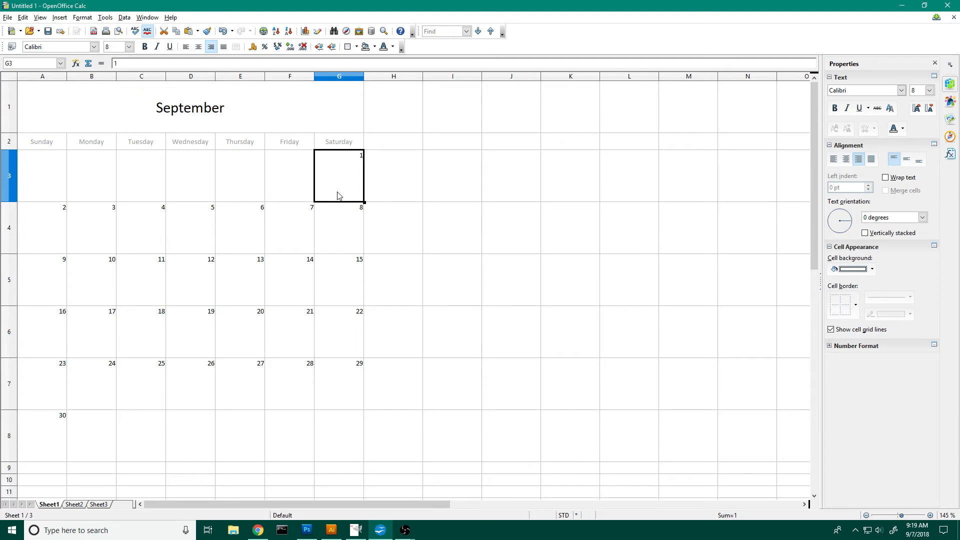
pyautogui.moveTo(347, 139); pyautogui.dragTo(193, 139)
# Step: Add borders around and between all the date cells A3:G8
pyautogui.moveTo(193, 139); pyautogui.dragTo(331, 420)
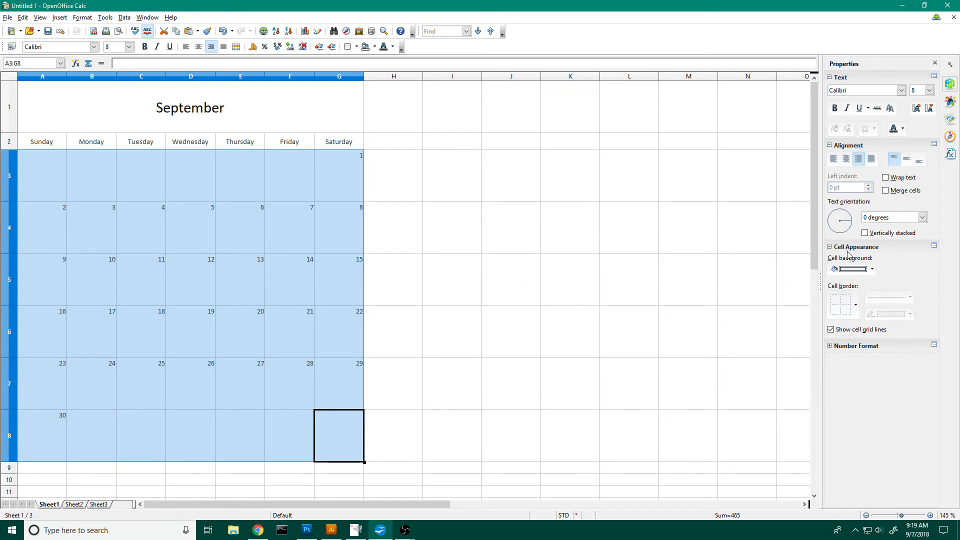
pyautogui.click(858, 316)
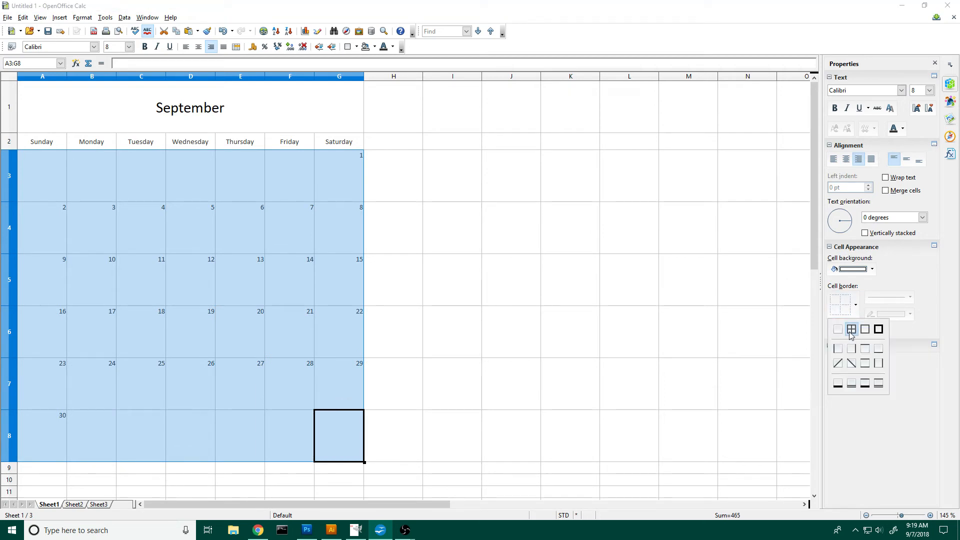
pyautogui.click(851, 330)
pyautogui.click(392, 296)
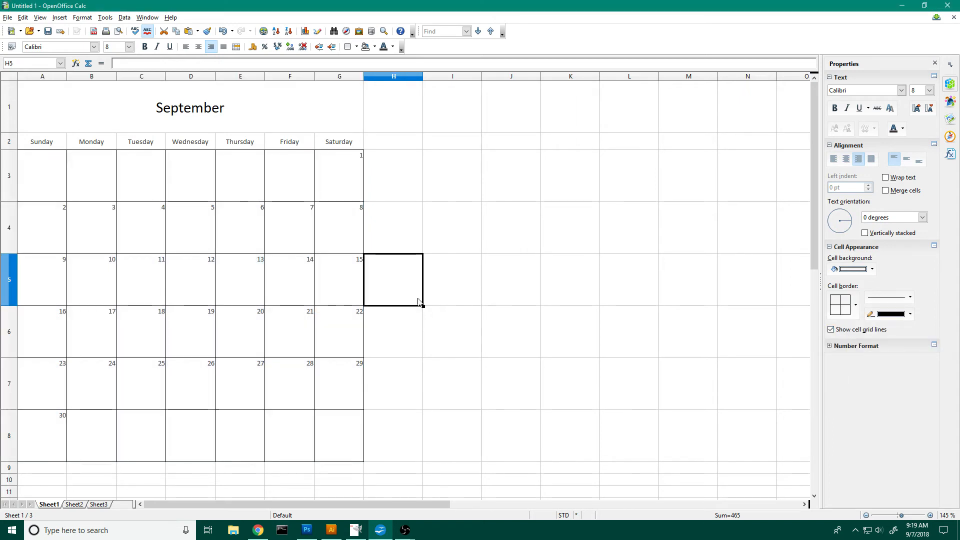
# Step: Change the border line color of the date cells A3:G8 to light gray
pyautogui.moveTo(57, 174); pyautogui.dragTo(337, 444)
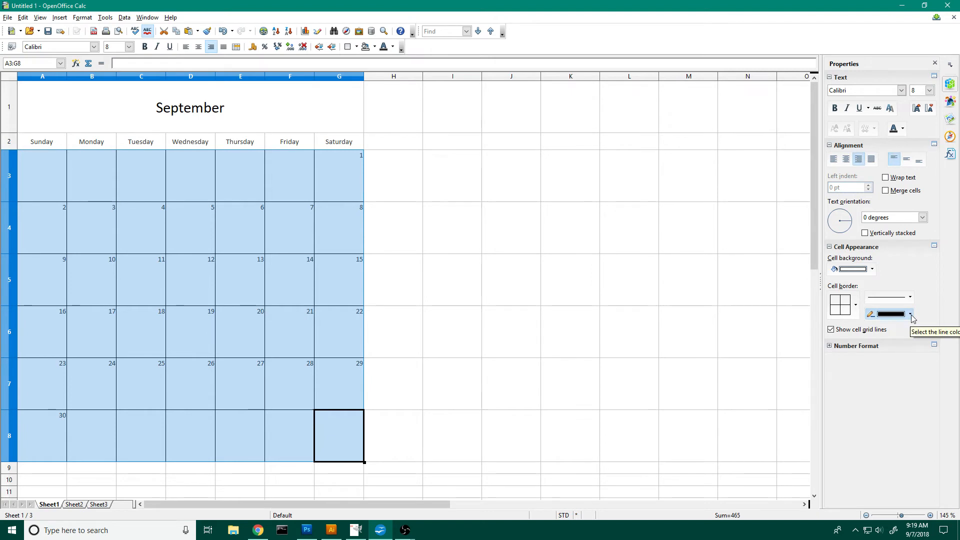
pyautogui.click(910, 314)
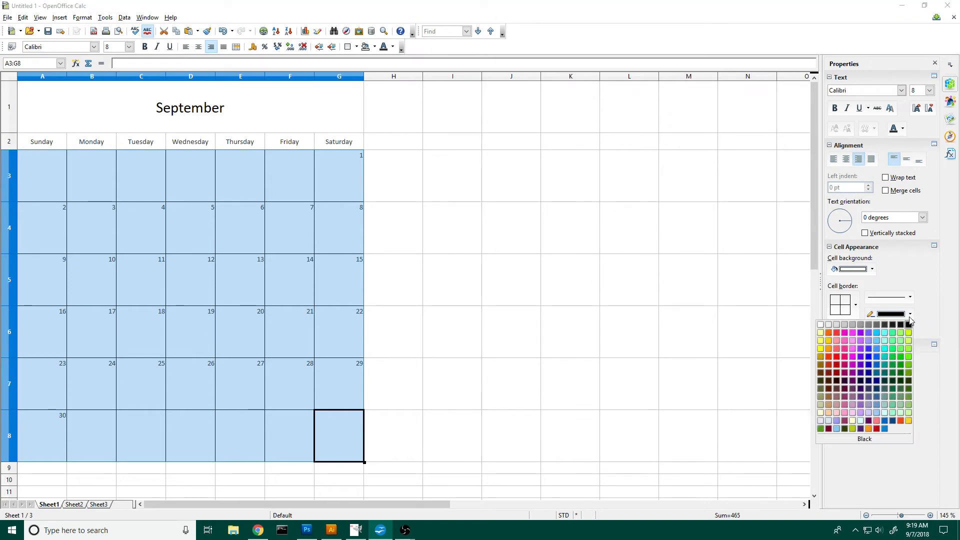
pyautogui.click(845, 326)
pyautogui.click(421, 350)
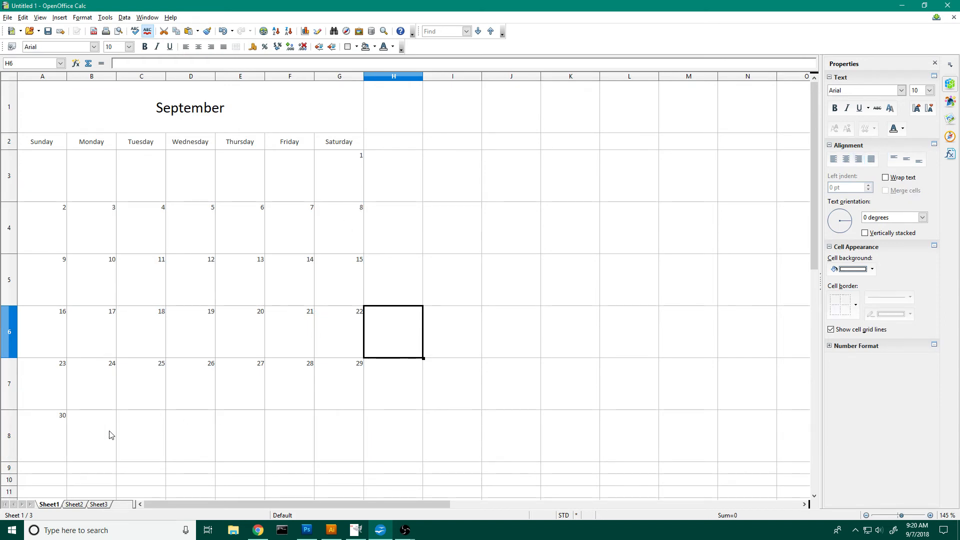
# Step: Preview the calendar as a printed page and turn off the header and footer in its page style
pyautogui.click(9, 17)
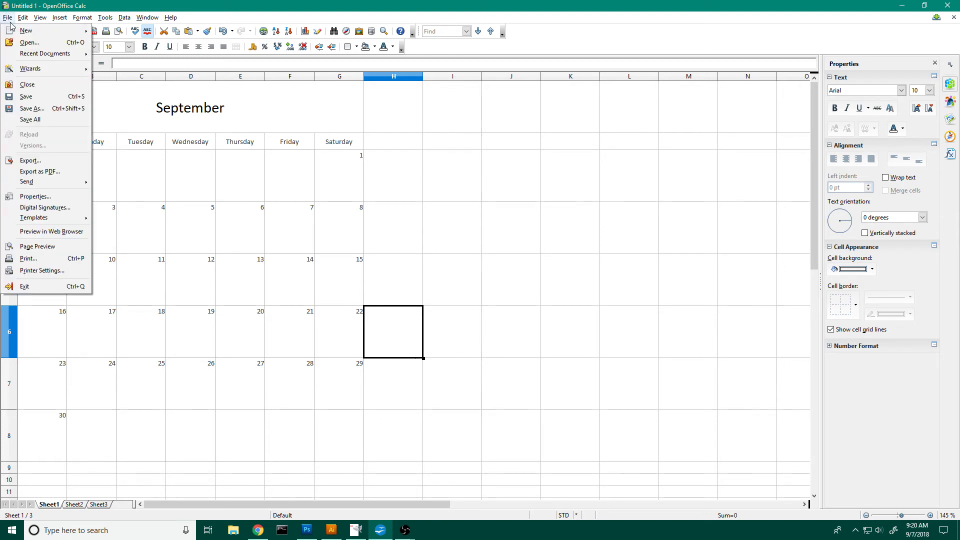
pyautogui.click(77, 247)
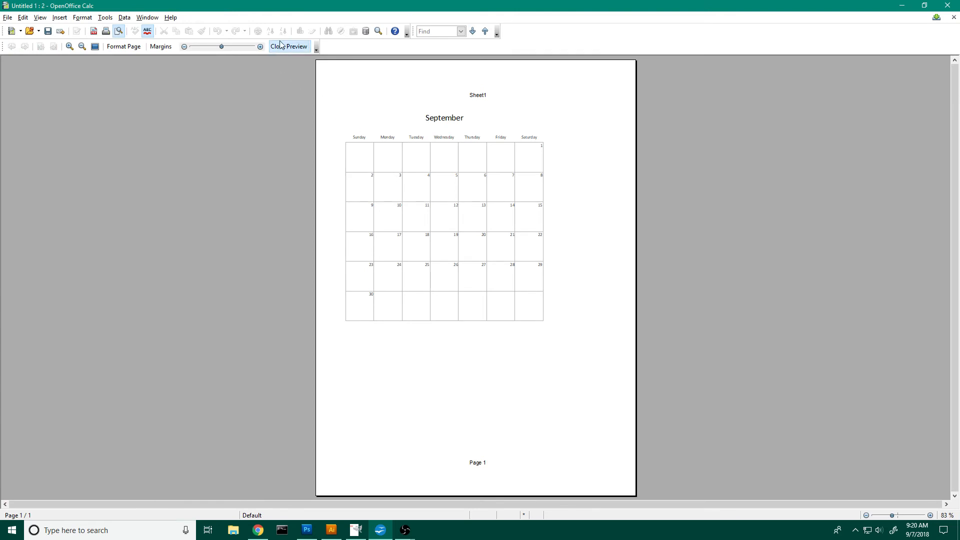
pyautogui.click(126, 47)
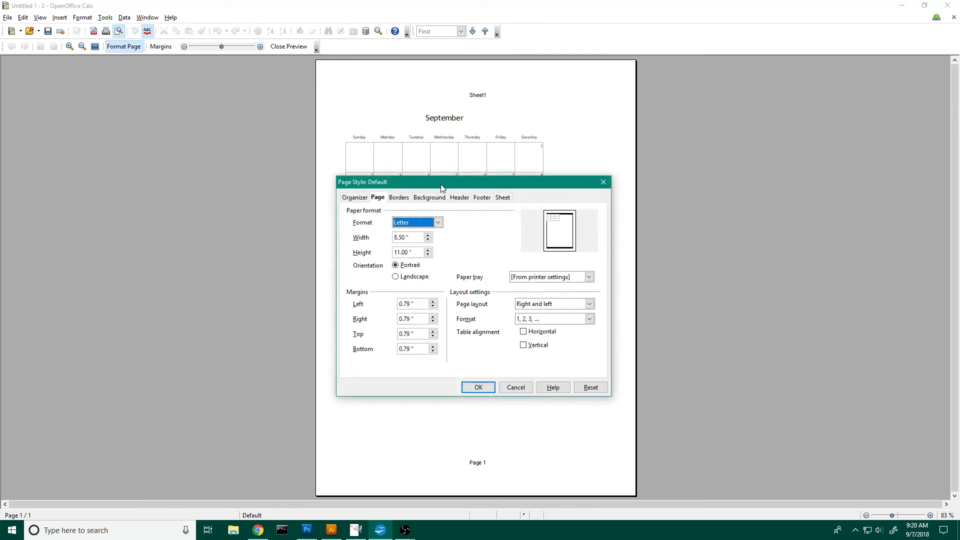
pyautogui.moveTo(534, 184); pyautogui.dragTo(777, 146)
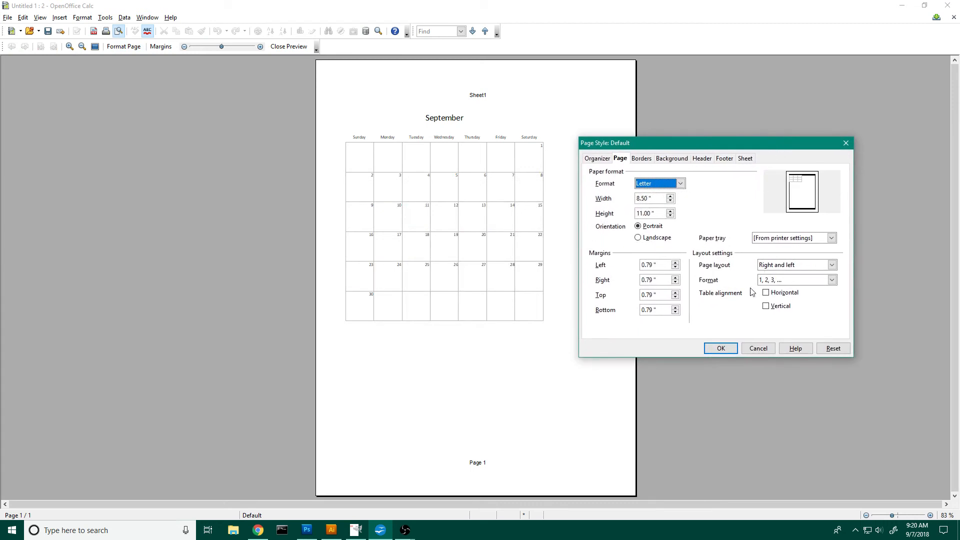
pyautogui.click(701, 159)
pyautogui.click(599, 181)
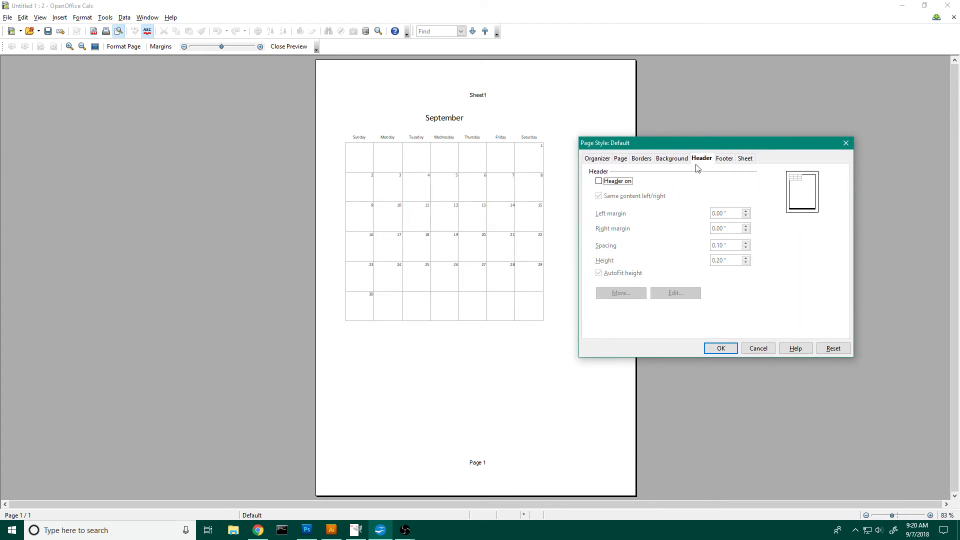
pyautogui.click(726, 162)
pyautogui.click(600, 183)
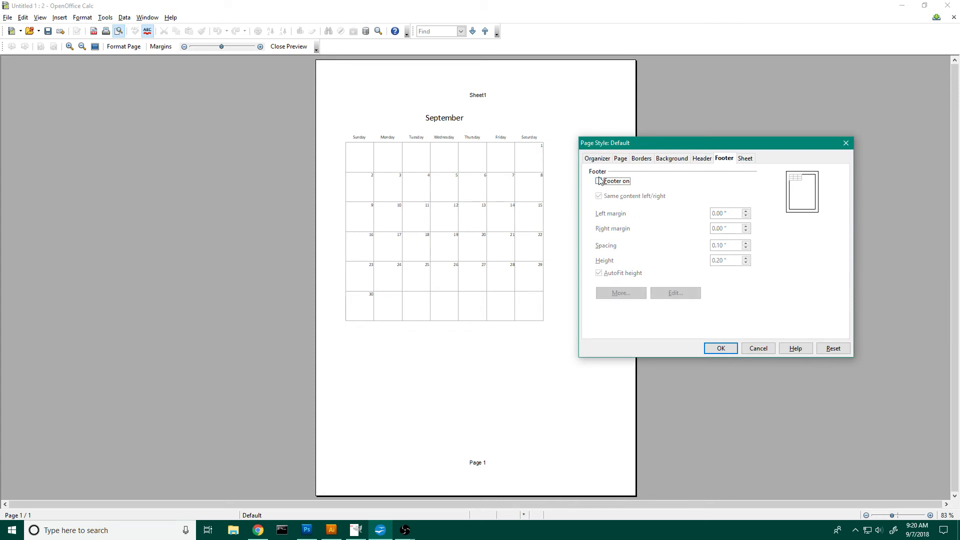
# Step: Center the calendar table horizontally on the page and apply the page style changes
pyautogui.click(604, 163)
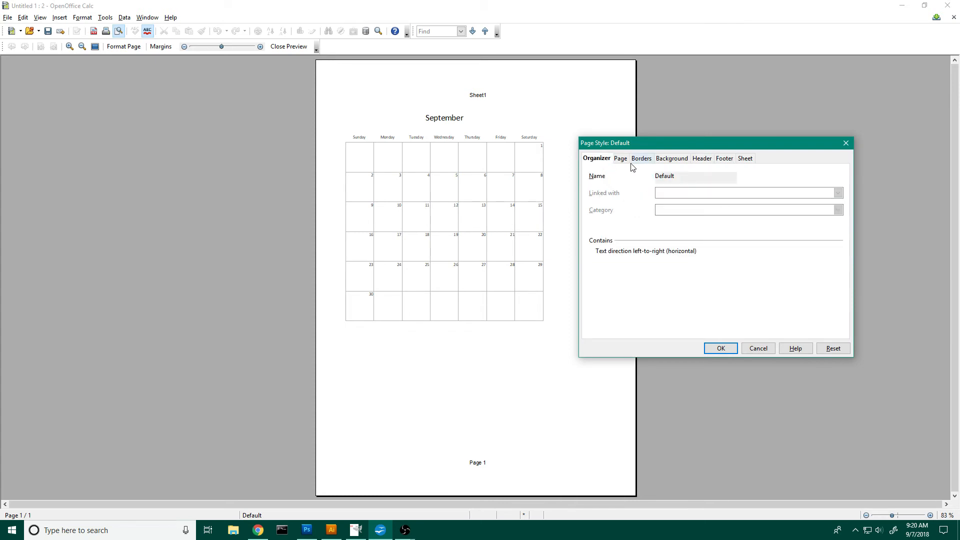
pyautogui.click(628, 163)
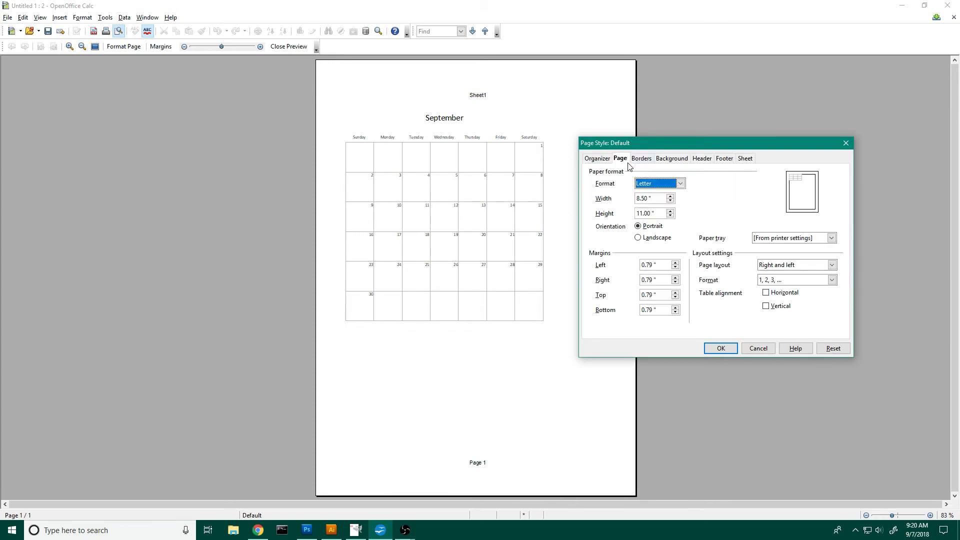
pyautogui.click(766, 294)
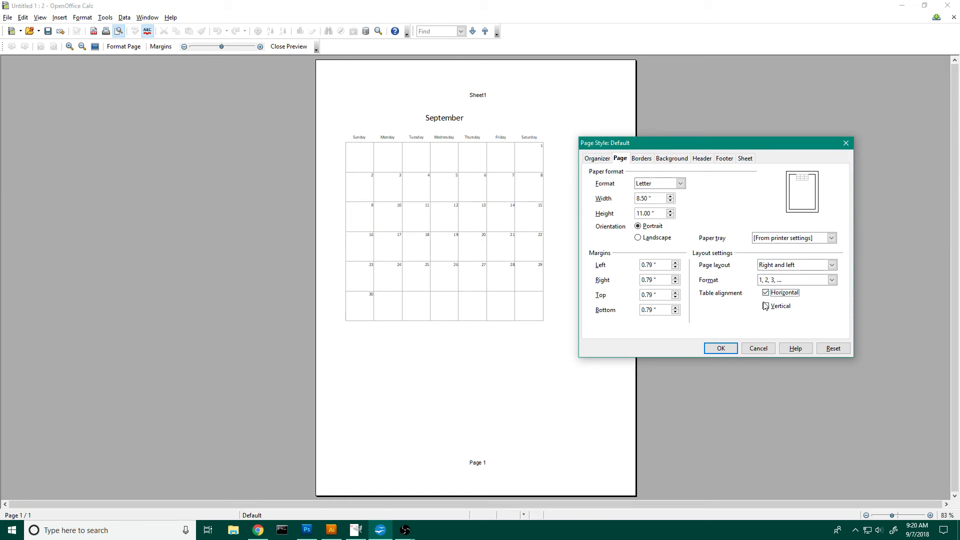
pyautogui.click(767, 306)
pyautogui.press('Return')
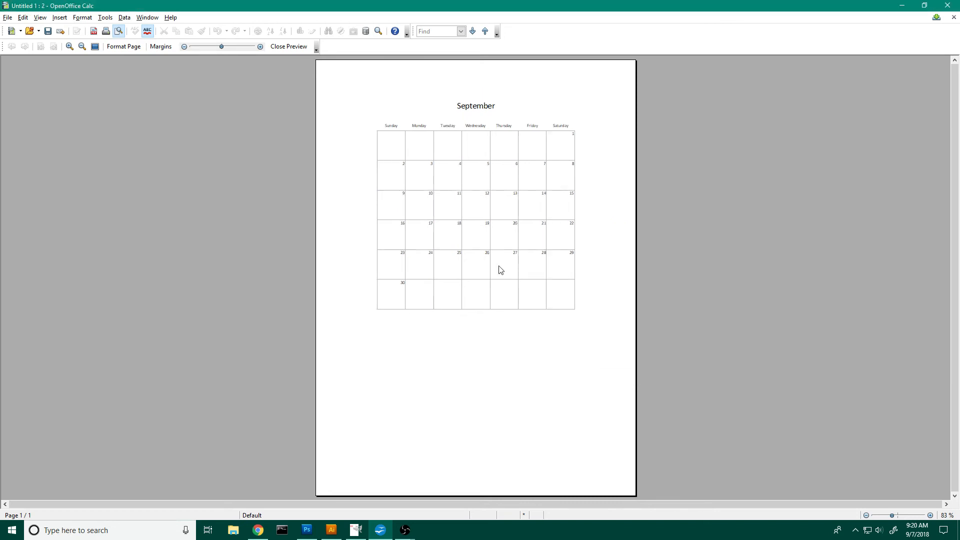
# Step: Increase the print scaling factor until the calendar fills the page width between the margins
pyautogui.click(260, 47)
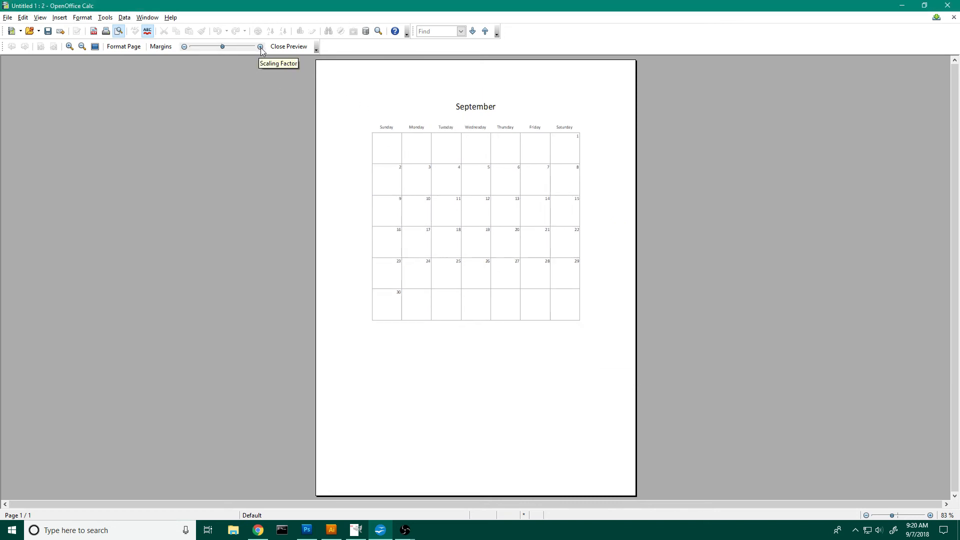
pyautogui.click(260, 46)
pyautogui.click(260, 47)
pyautogui.click(260, 47)
pyautogui.click(260, 46)
pyautogui.click(260, 46)
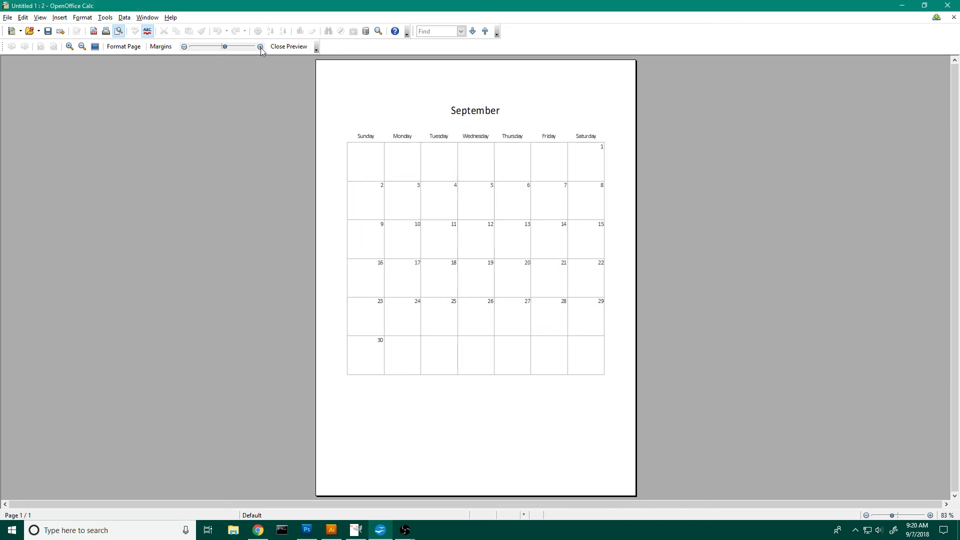
pyautogui.click(260, 46)
pyautogui.click(185, 47)
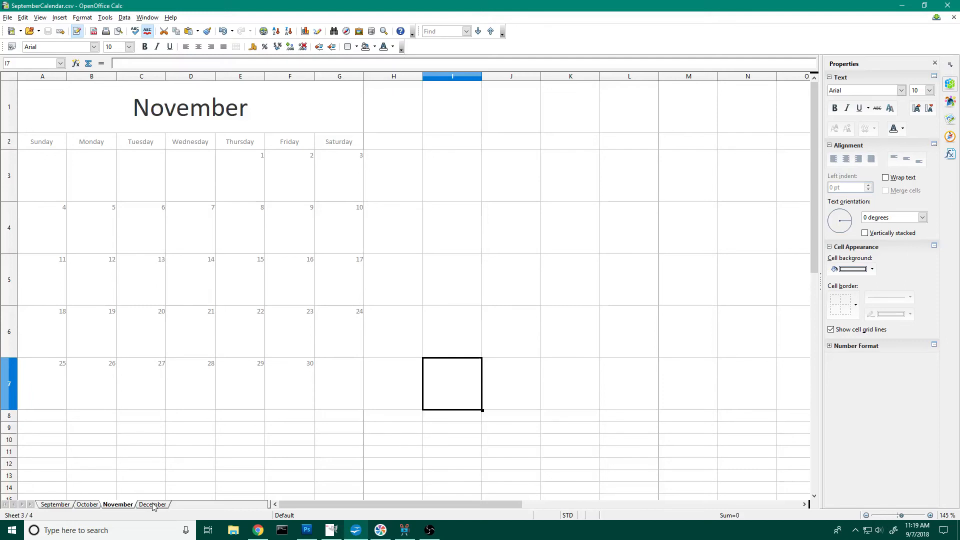
# Step: View the December calendar sheet and return to the September sheet
pyautogui.click(153, 505)
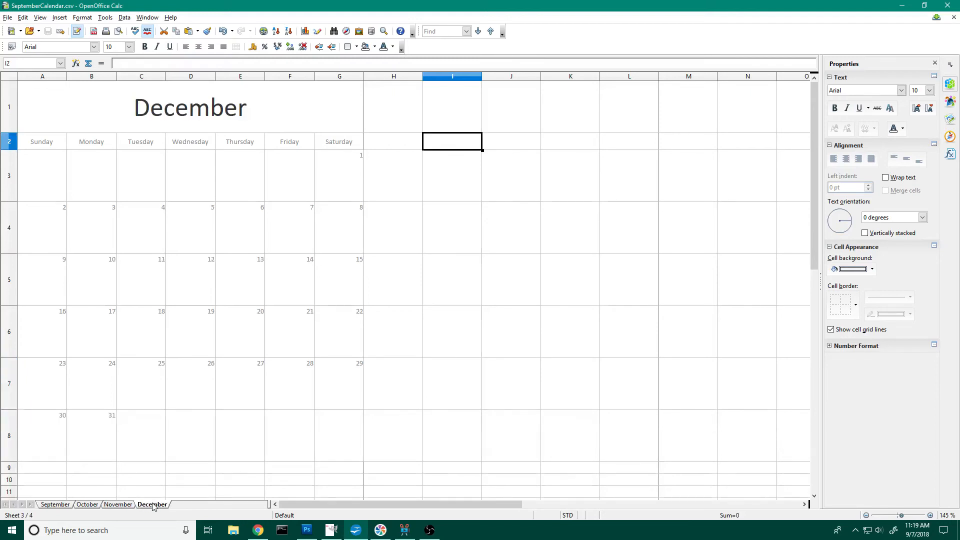
pyautogui.click(54, 505)
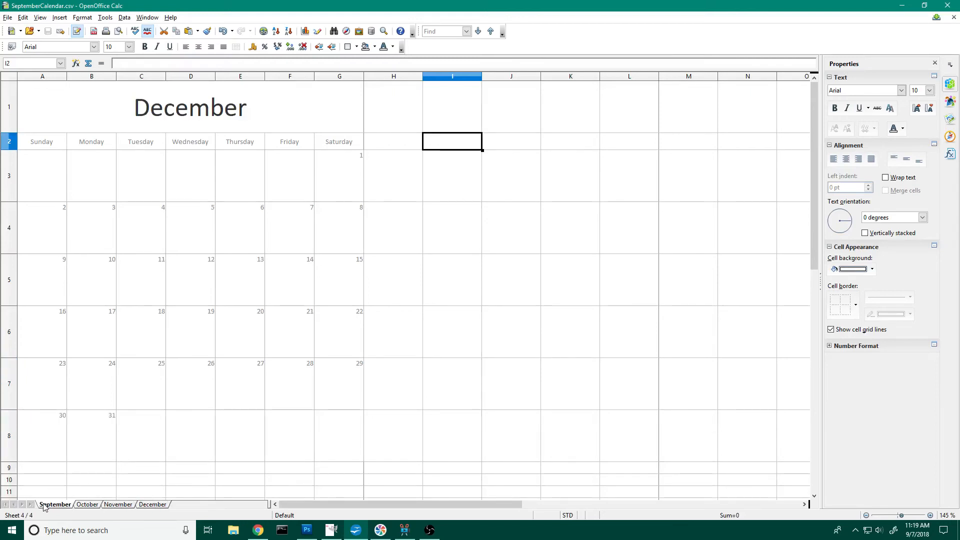
# Step: Preview the September calendar as a printed page and look through the following pages
pyautogui.click(8, 17)
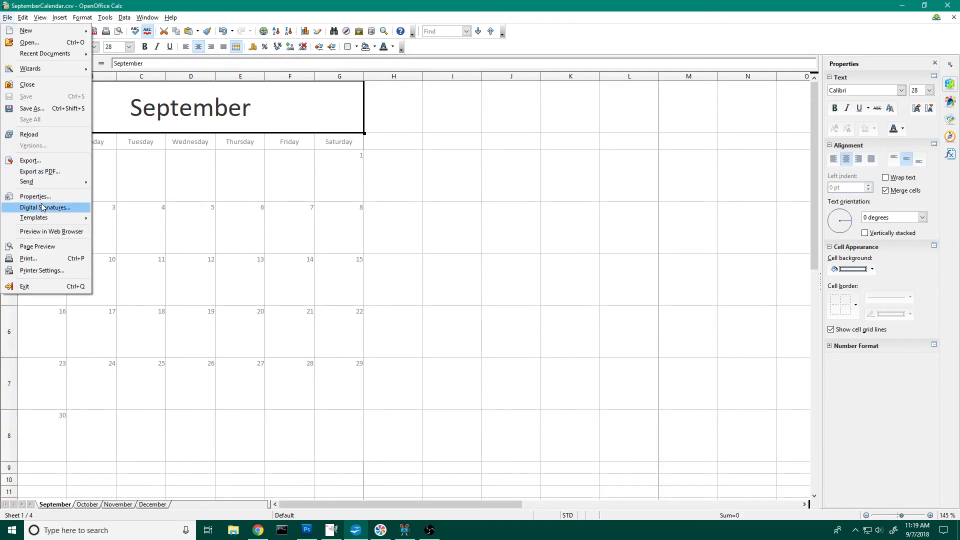
pyautogui.click(37, 246)
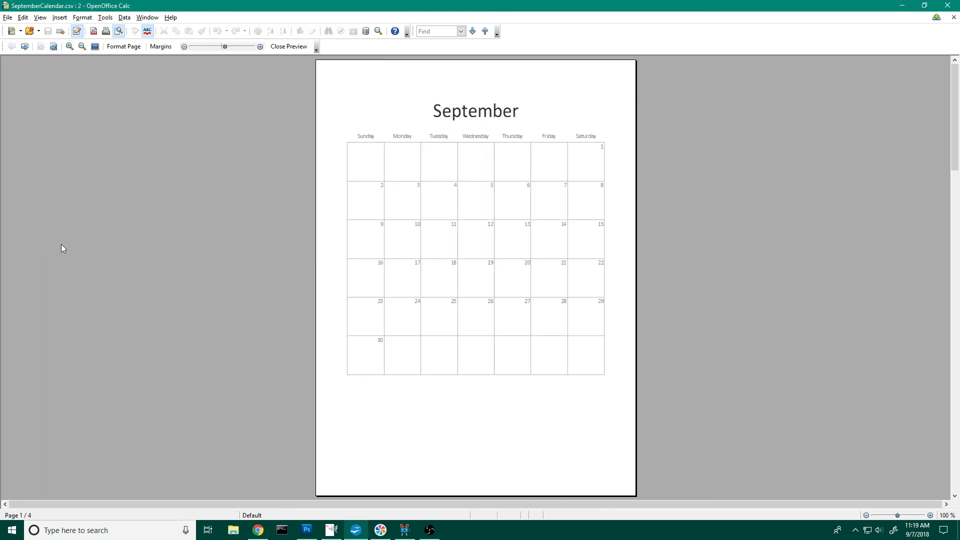
pyautogui.scroll(-3, 685, 239)
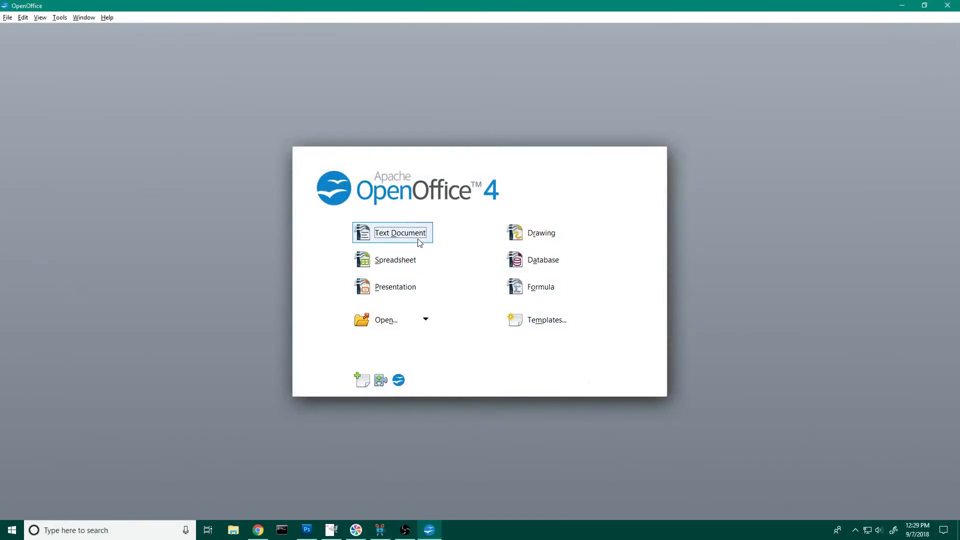
# Step: Create a new text document in OpenOffice Writer and paste the copied September calendar into it as an object
pyautogui.click(414, 239)
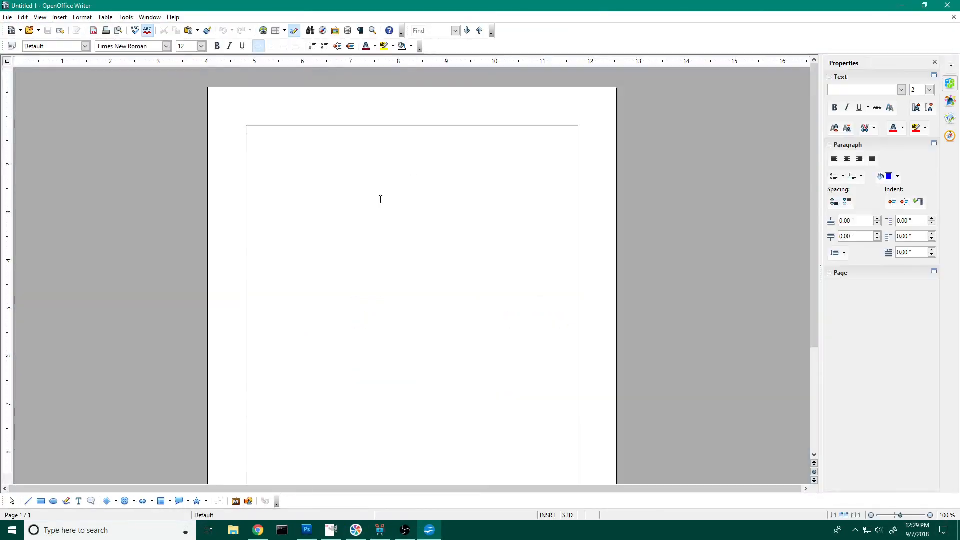
pyautogui.rightClick(380, 200)
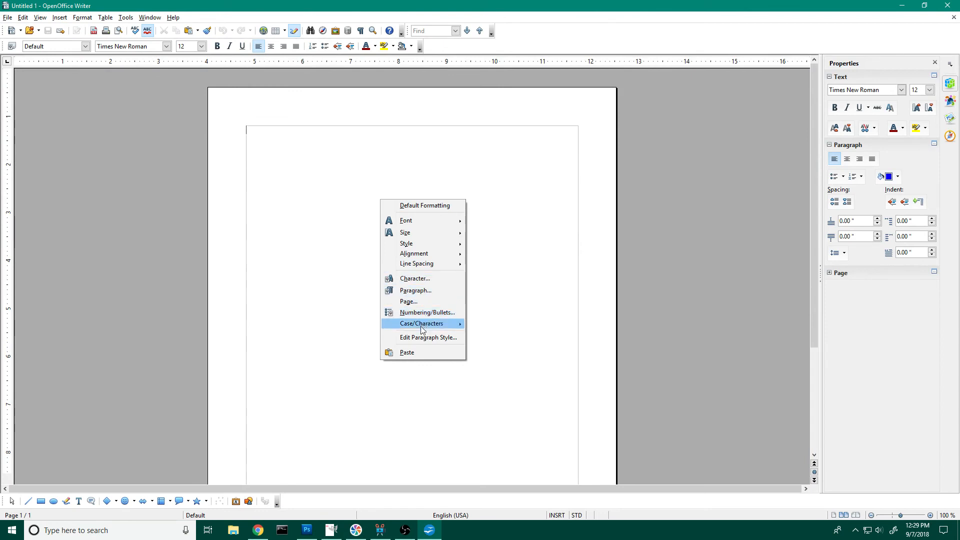
pyautogui.click(425, 354)
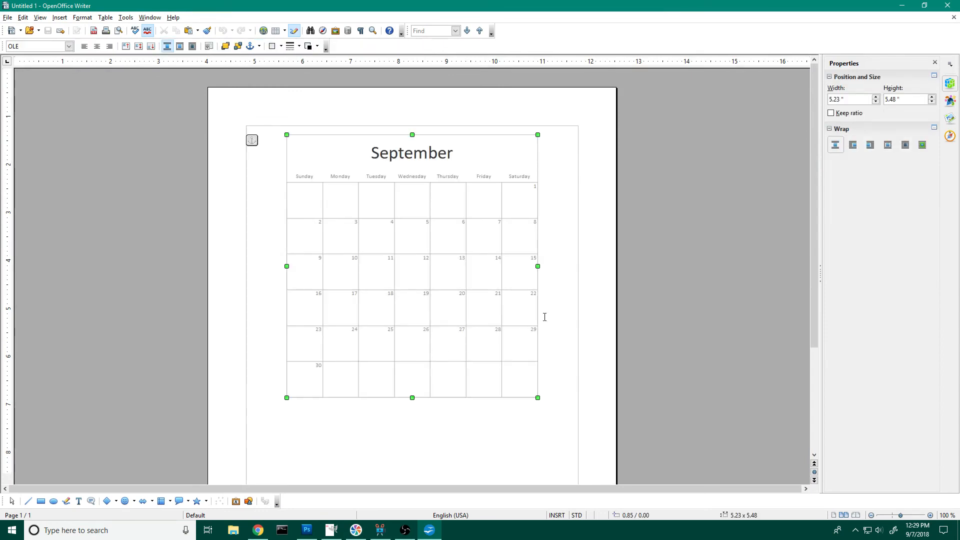
pyautogui.click(696, 219)
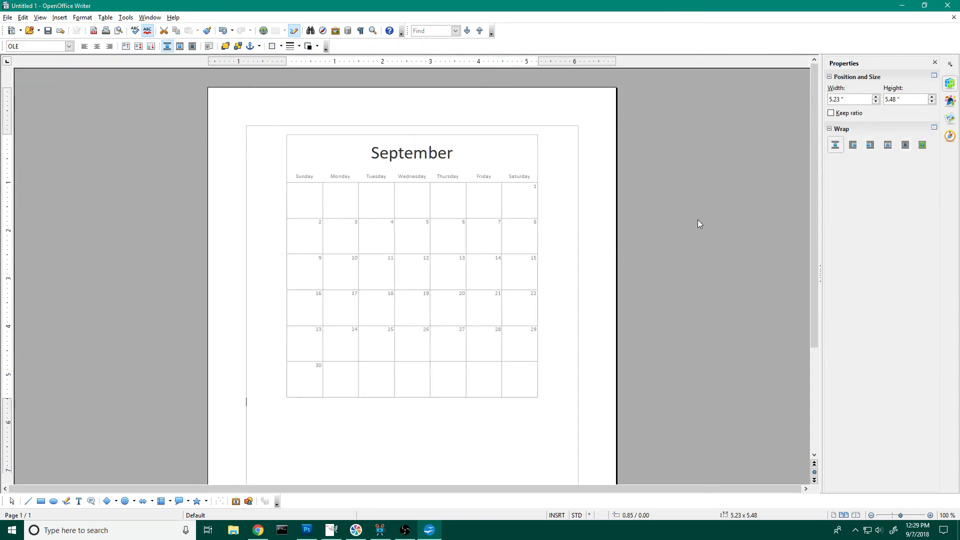
# Step: Move the pasted calendar object to the lower part of the page, and back up to the horizontal centre near the top margin
pyautogui.click(872, 515)
pyautogui.click(871, 515)
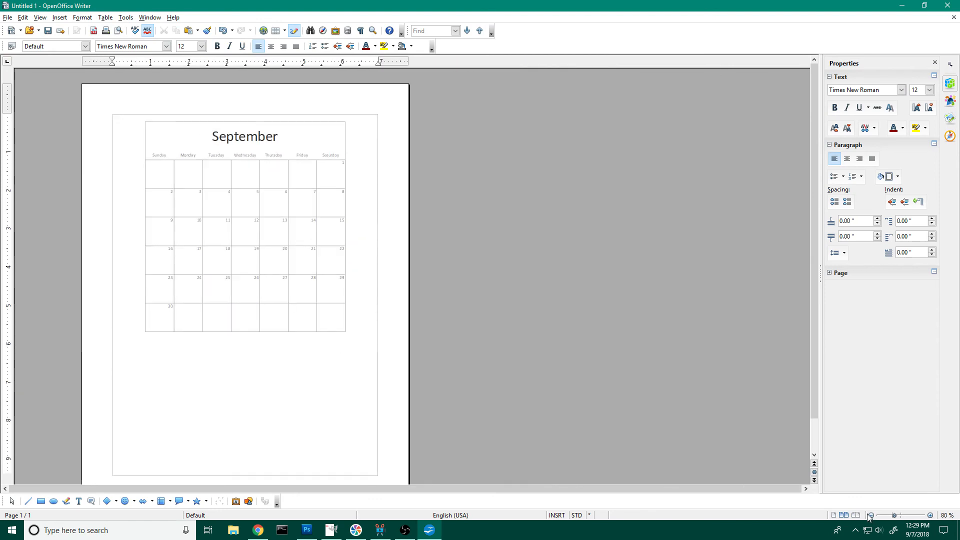
pyautogui.scroll(-1, 500, 300)
pyautogui.click(306, 163)
pyautogui.moveTo(317, 158); pyautogui.dragTo(303, 291)
pyautogui.click(502, 307)
pyautogui.click(576, 263)
pyautogui.scroll(1, 426, 335)
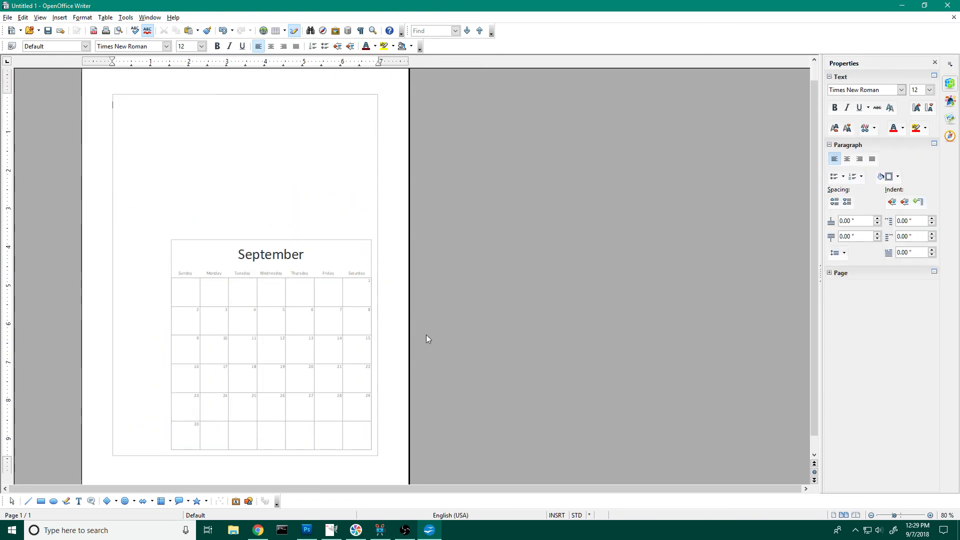
pyautogui.moveTo(299, 371); pyautogui.dragTo(273, 241)
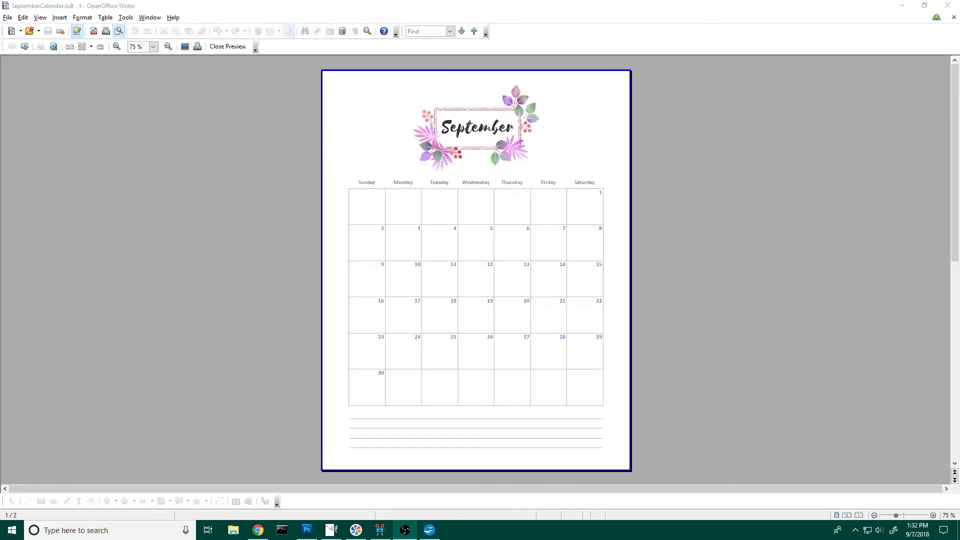